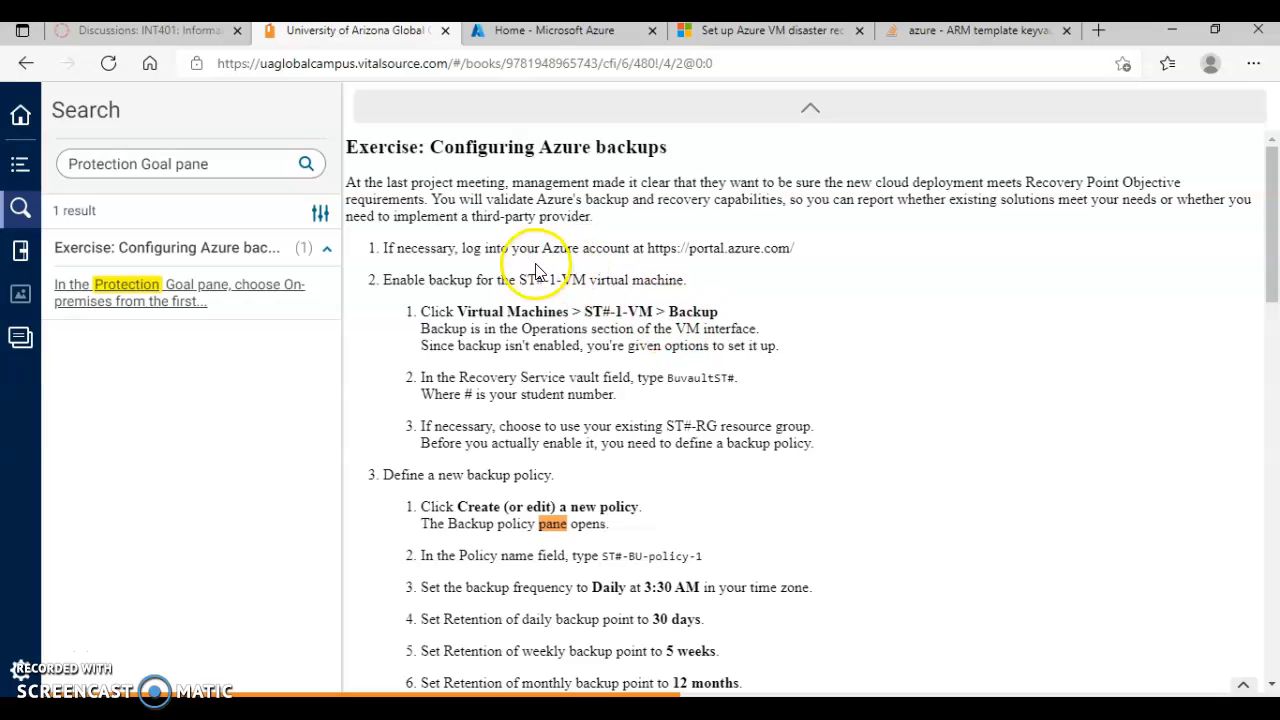
# Step: Read the Configuring Azure backups exercise, from the backup policy instructions through the site recovery plan and Protection Goal options
pyautogui.scroll(-3, 708, 450)
pyautogui.scroll(-2, 708, 452)
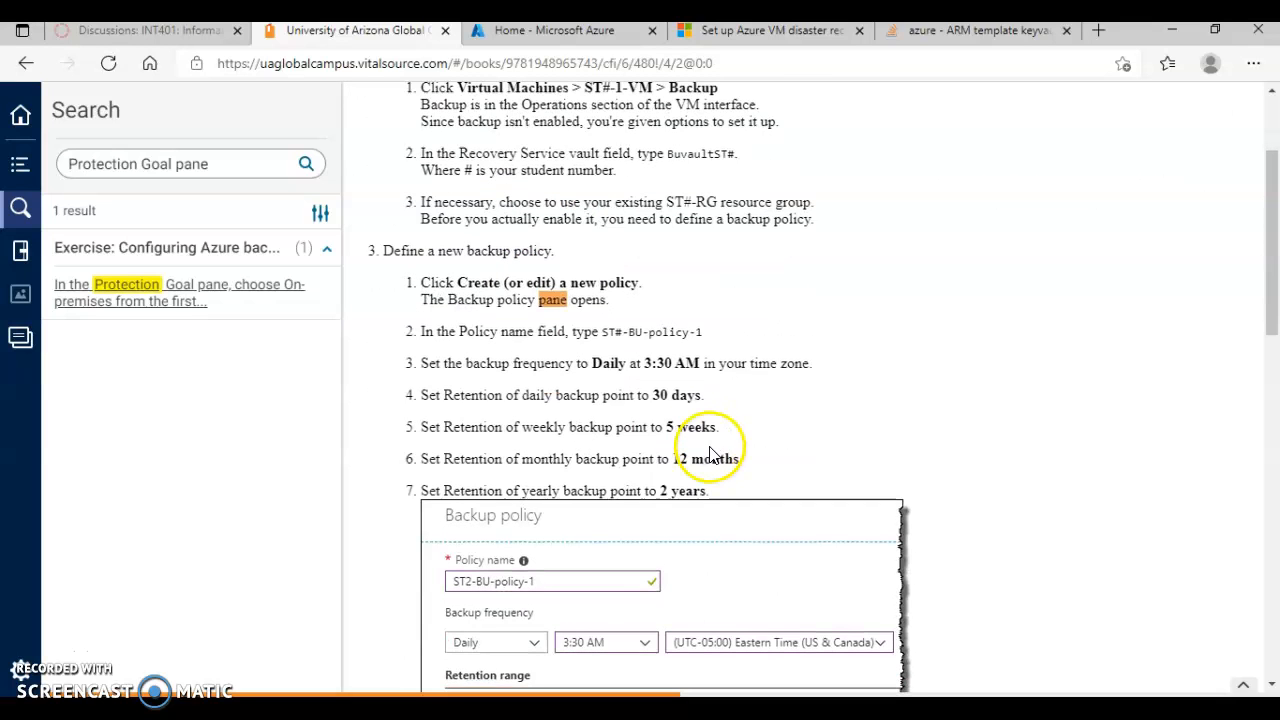
pyautogui.scroll(-4, 710, 452)
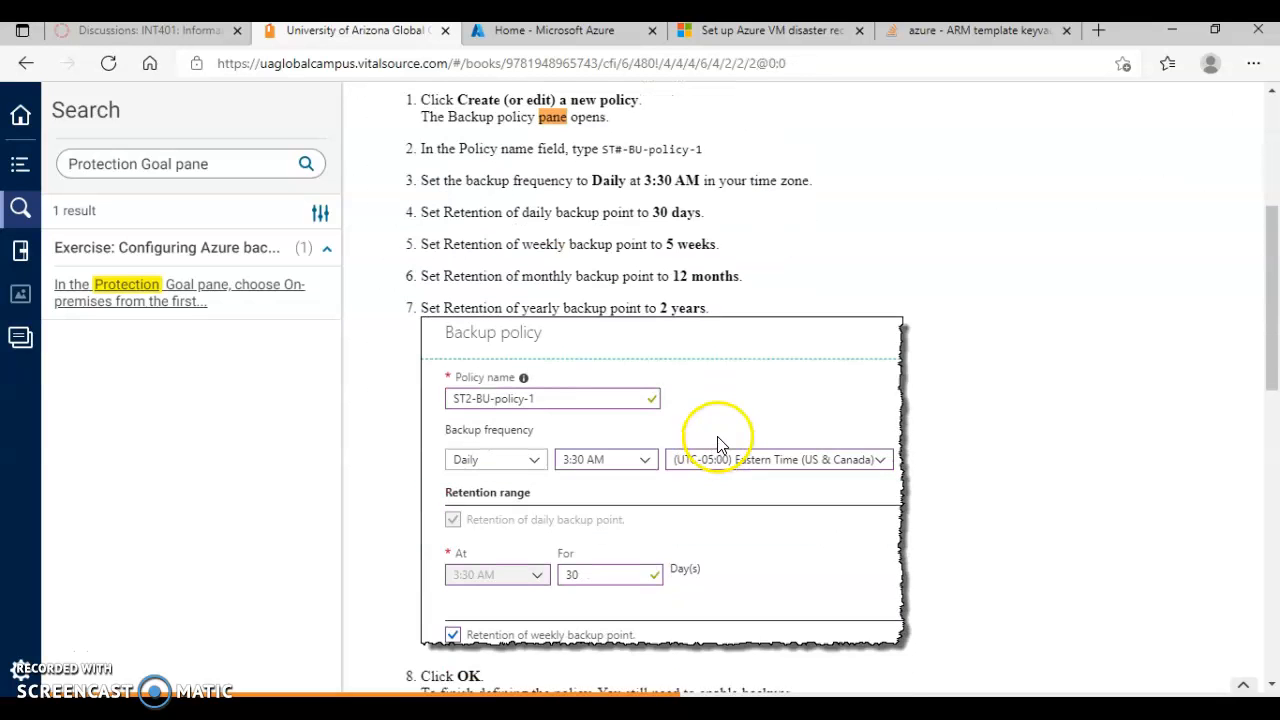
pyautogui.scroll(-8, 718, 443)
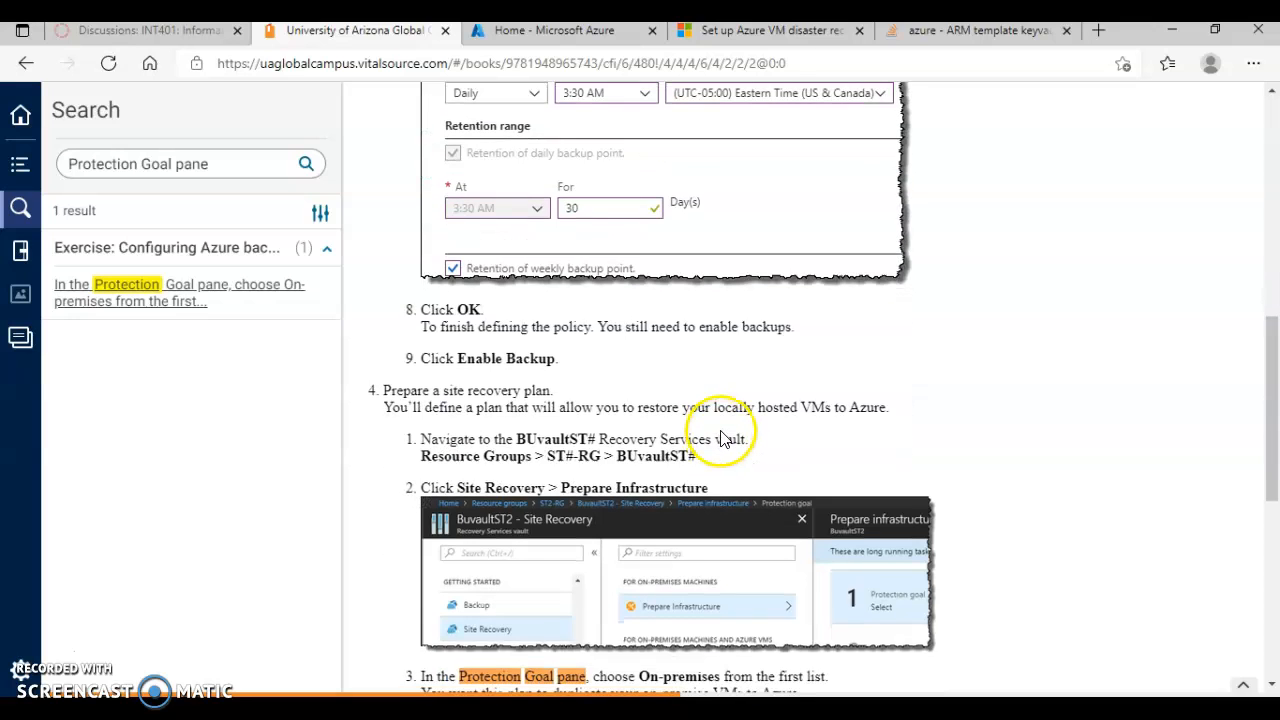
pyautogui.scroll(-6, 722, 438)
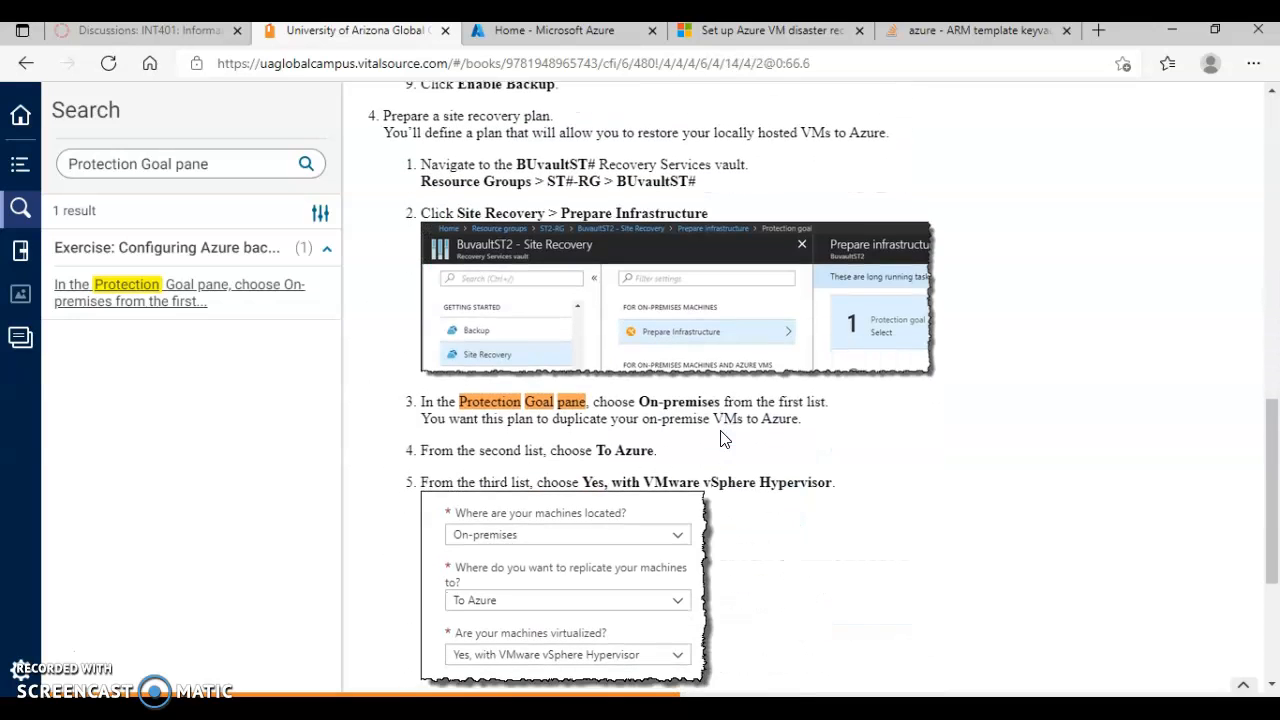
pyautogui.moveTo(460, 406); pyautogui.dragTo(587, 397)
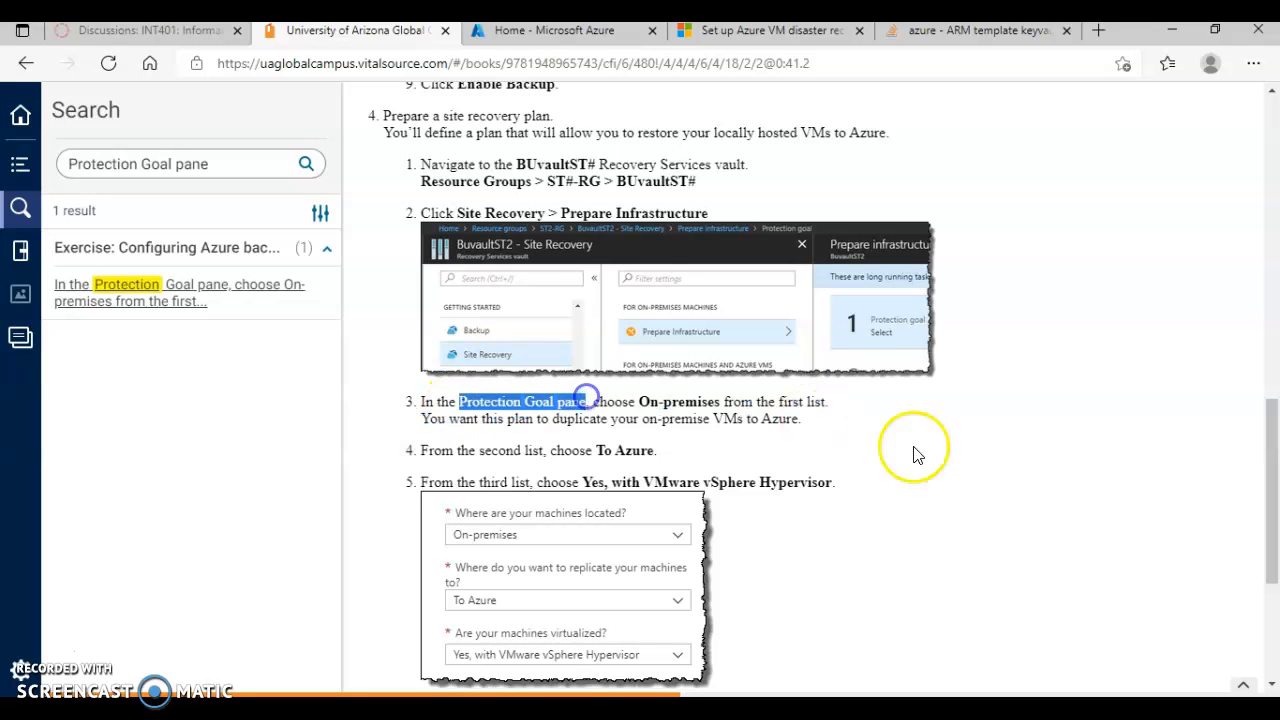
pyautogui.click(1007, 445)
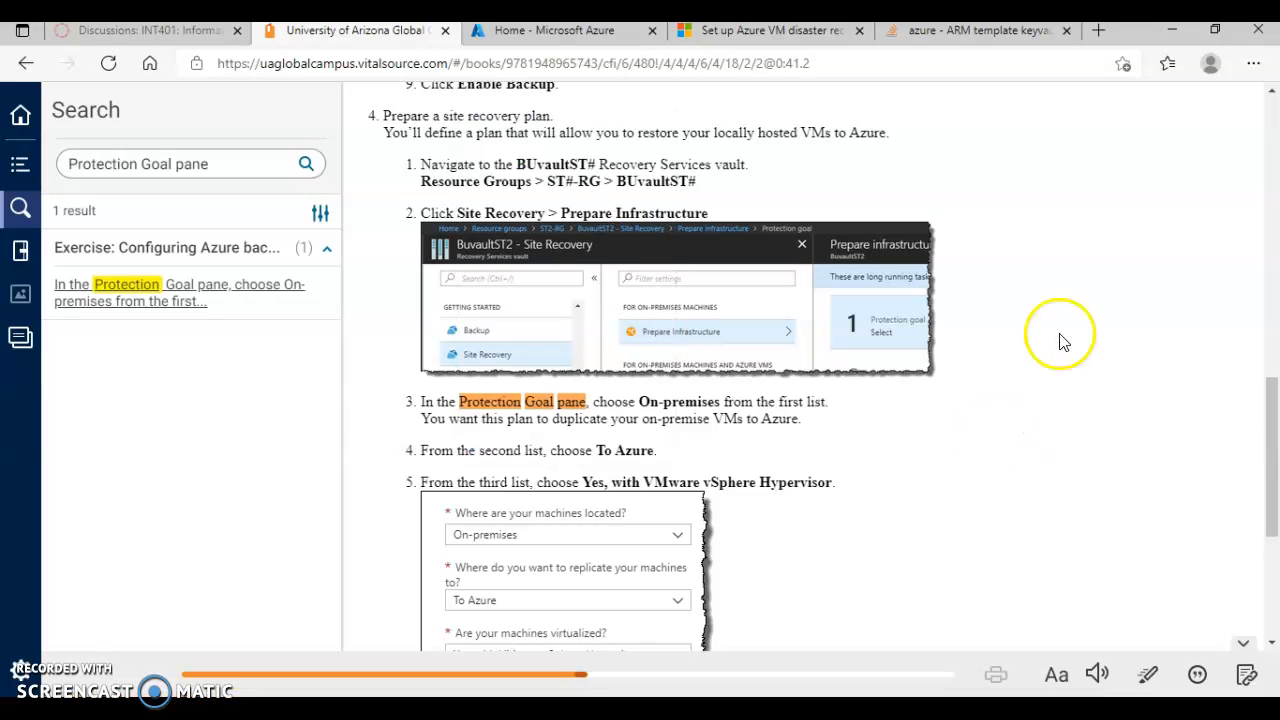
pyautogui.scroll(-2, 880, 588)
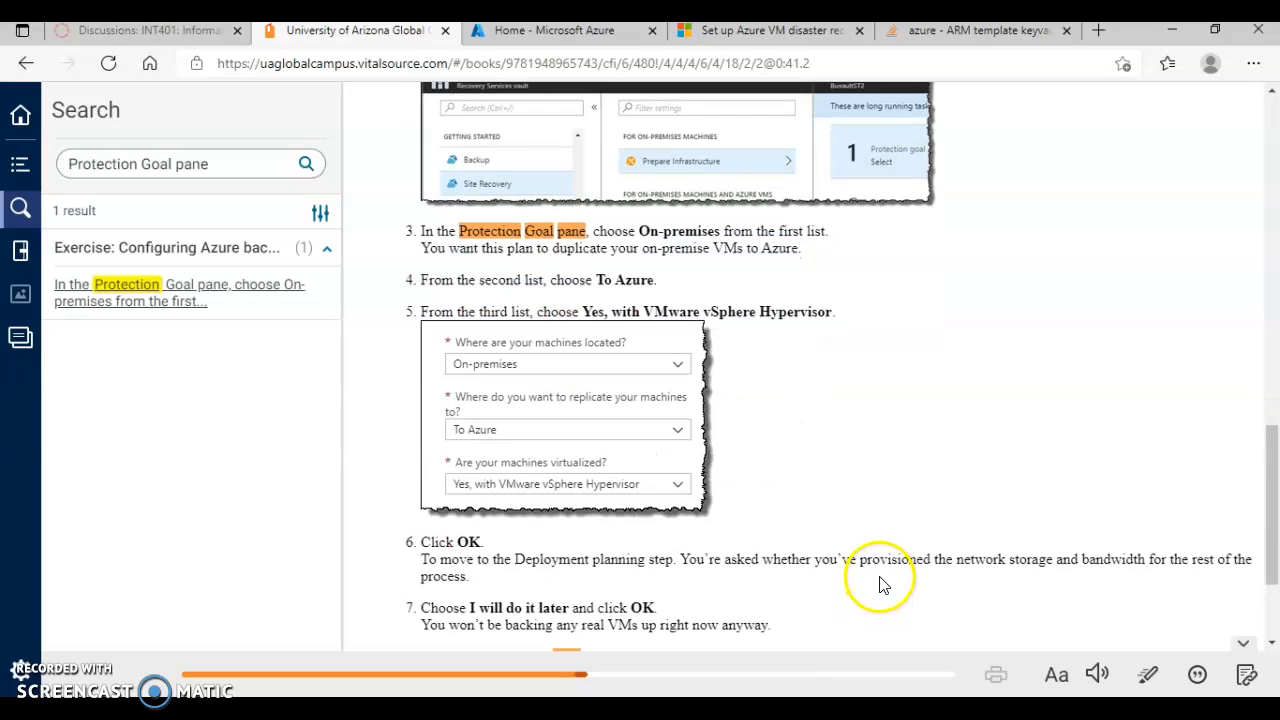
pyautogui.scroll(-1, 880, 580)
pyautogui.scroll(-1, 881, 572)
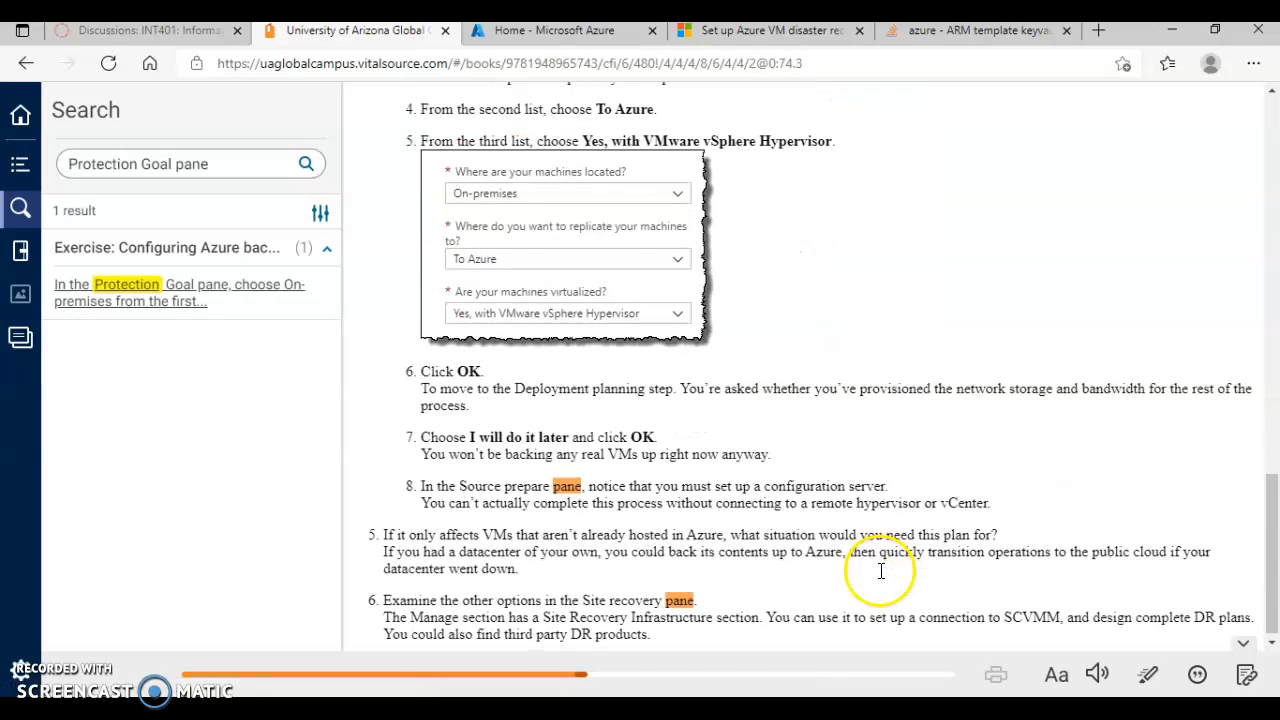
pyautogui.scroll(-1, 881, 527)
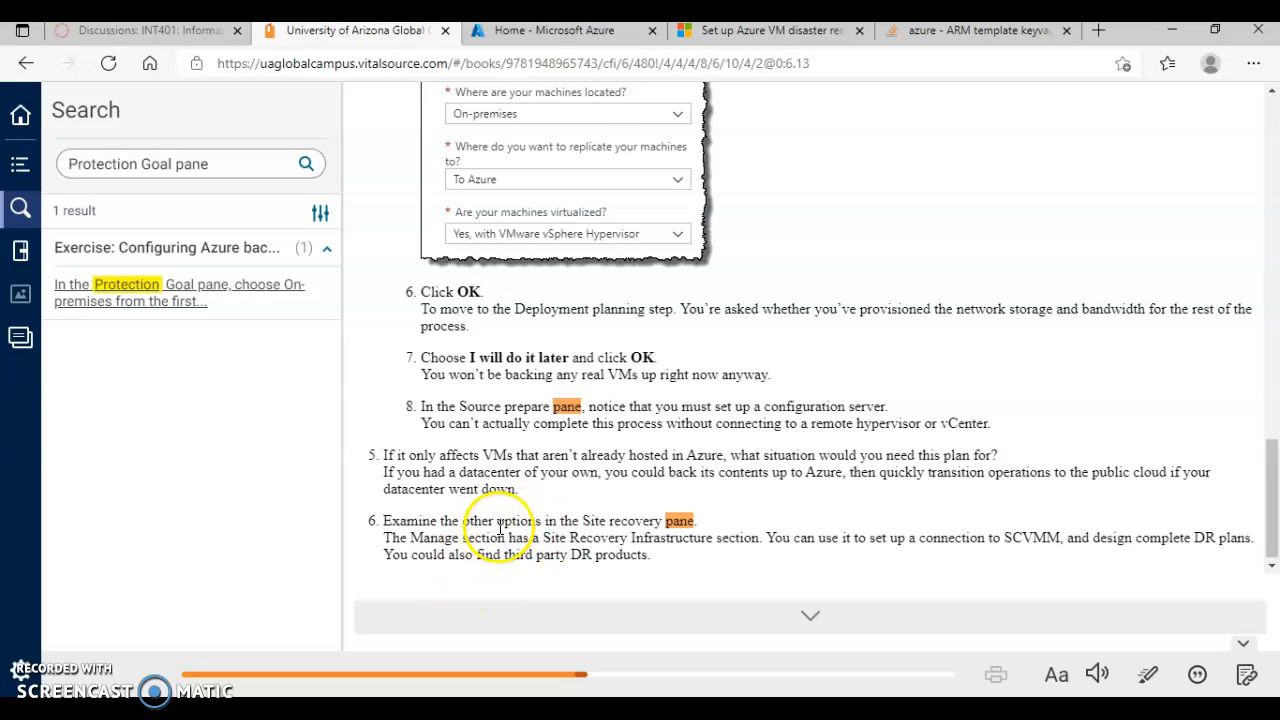
pyautogui.scroll(2, 855, 365)
# Step: Switch to the Azure portal and open the disaster recovery settings of the most recently viewed virtual machine
pyautogui.click(601, 33)
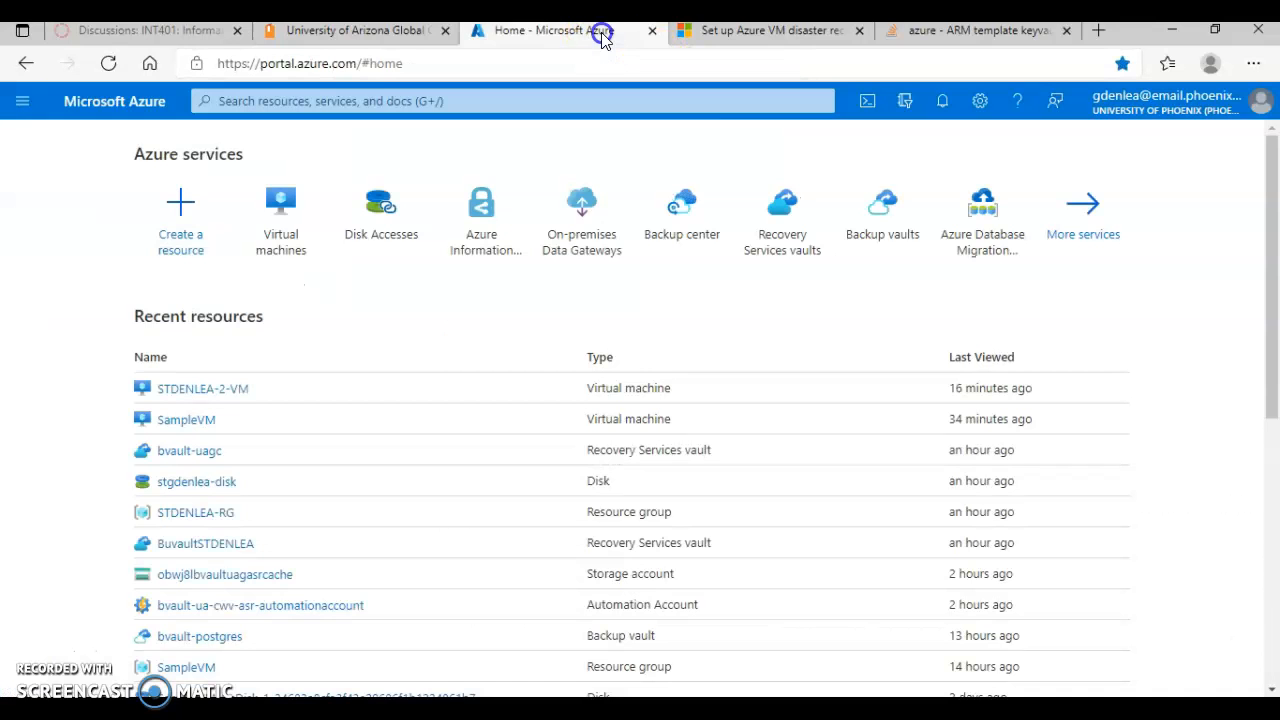
pyautogui.click(224, 395)
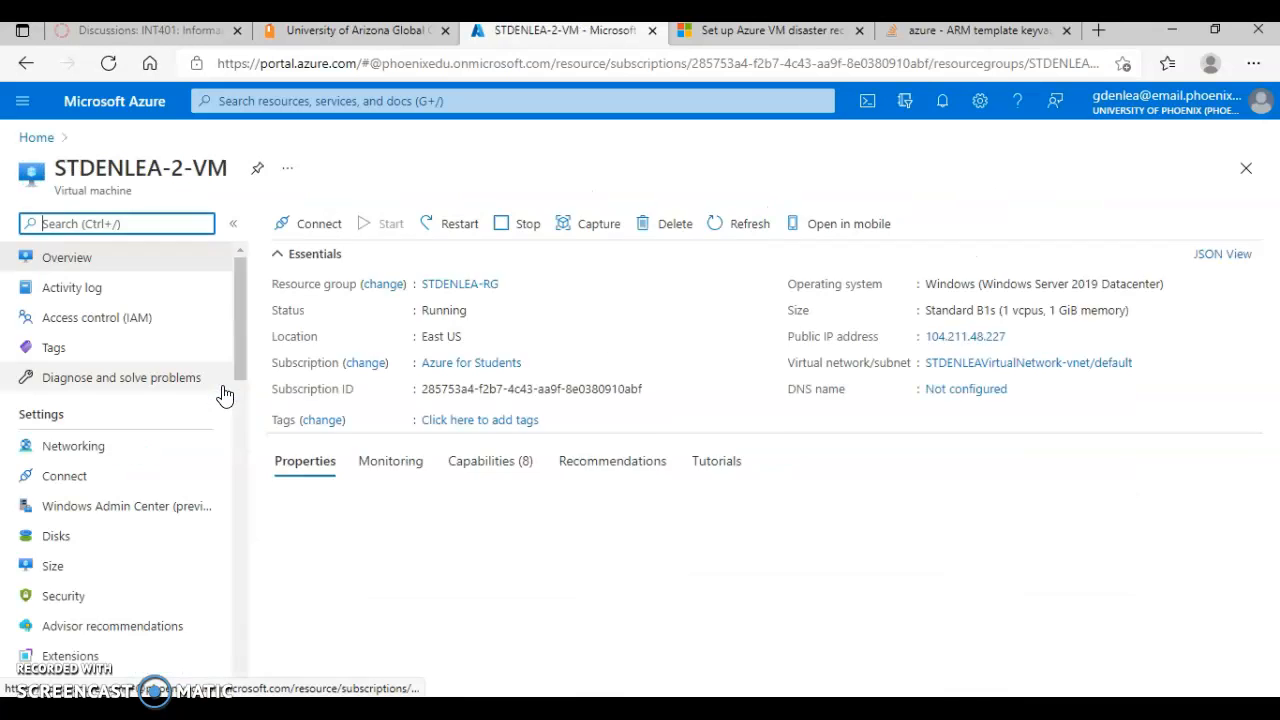
pyautogui.moveTo(238, 262); pyautogui.dragTo(256, 497)
pyautogui.click(116, 410)
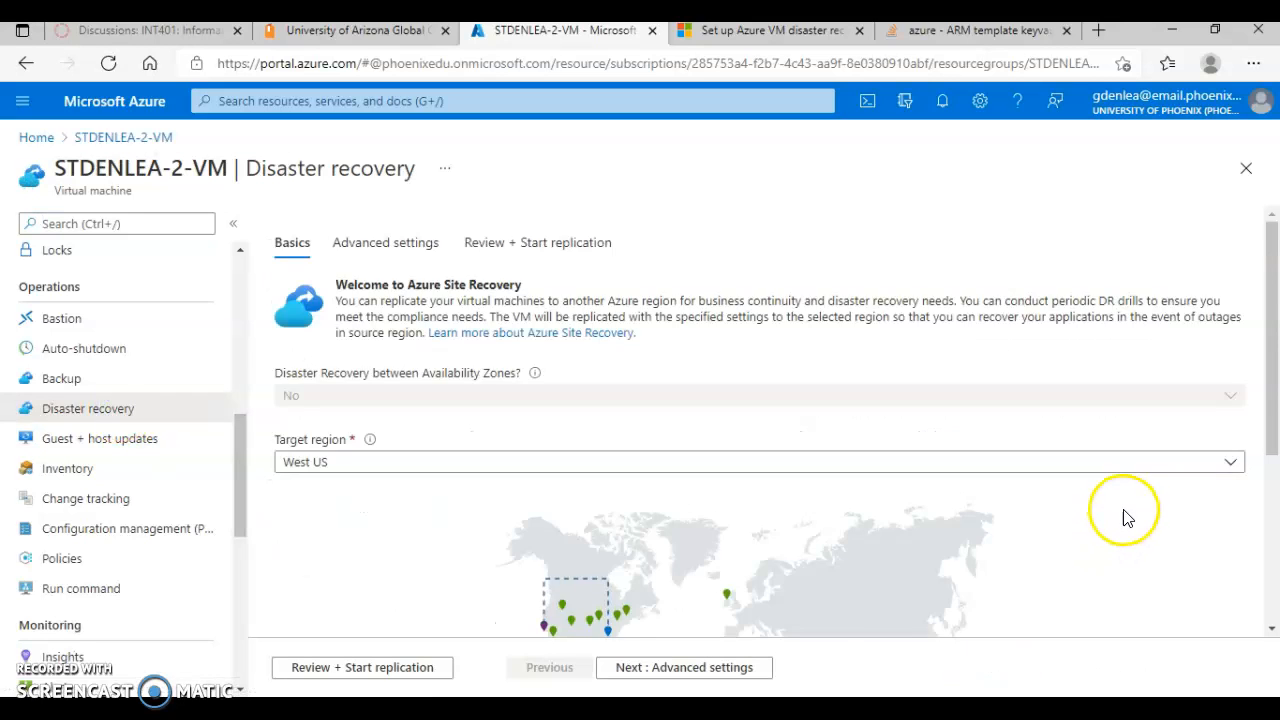
# Step: Compare the target region map with the Protection Goal options in the textbook exercise, and return to the Azure portal
pyautogui.scroll(-2, 1122, 517)
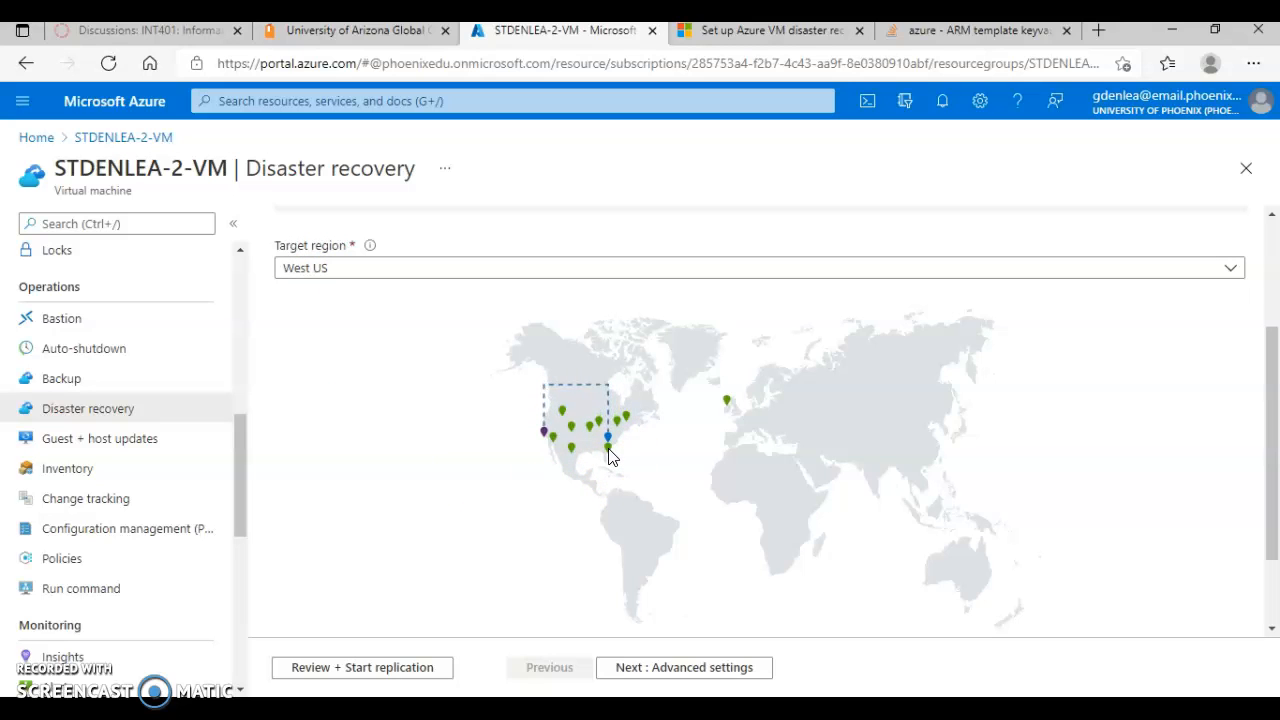
pyautogui.click(385, 31)
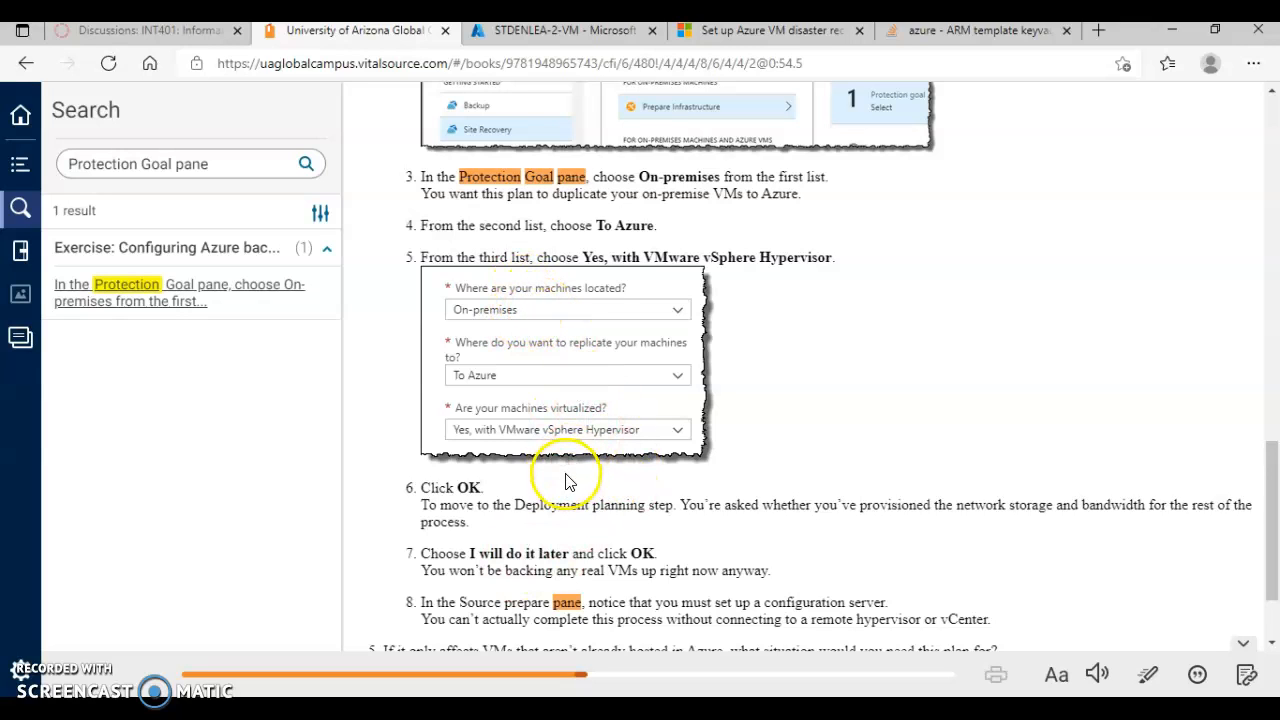
pyautogui.click(577, 36)
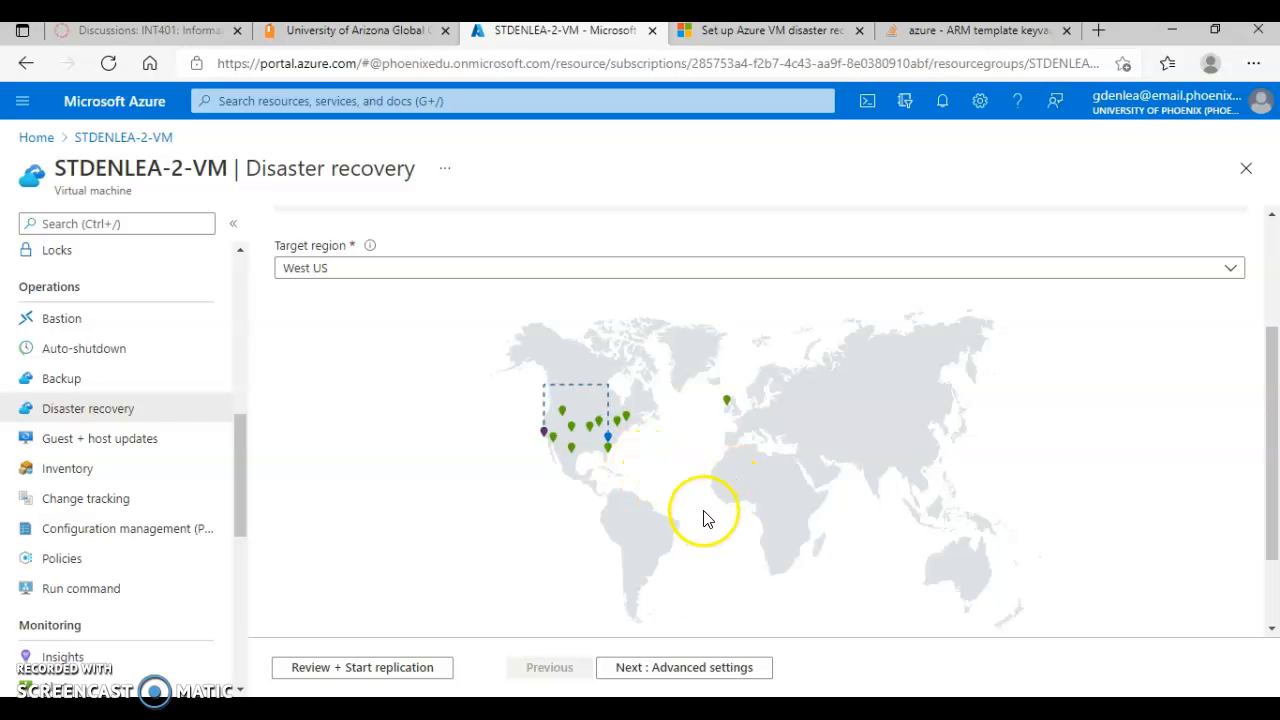
# Step: Preview the replication review for the virtual machine and return to the basic disaster recovery settings
pyautogui.scroll(-1, 686, 515)
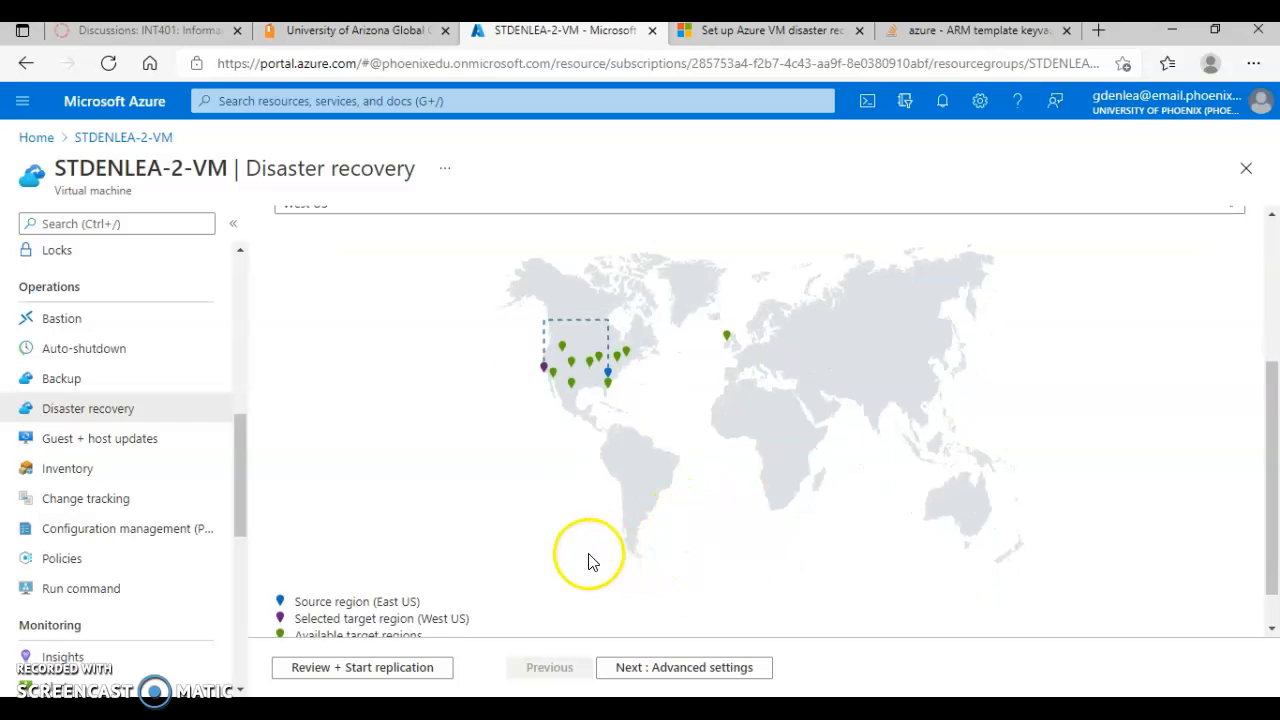
pyautogui.click(413, 670)
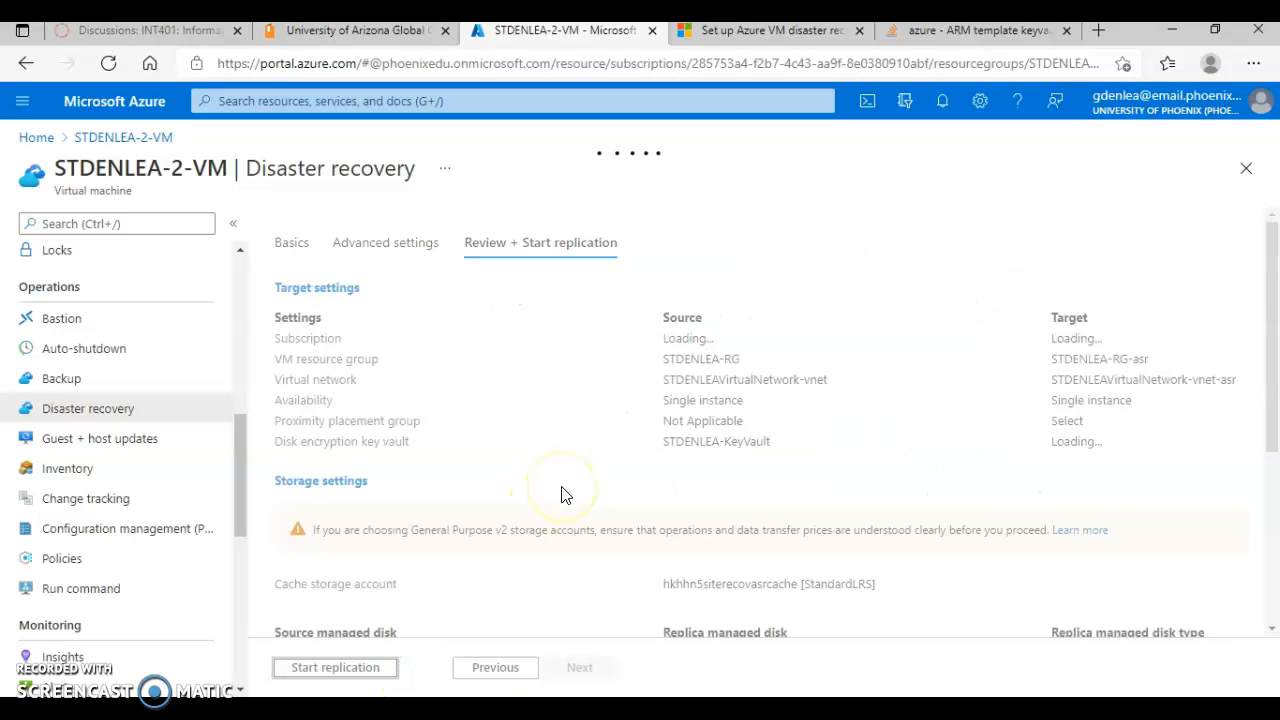
pyautogui.click(292, 242)
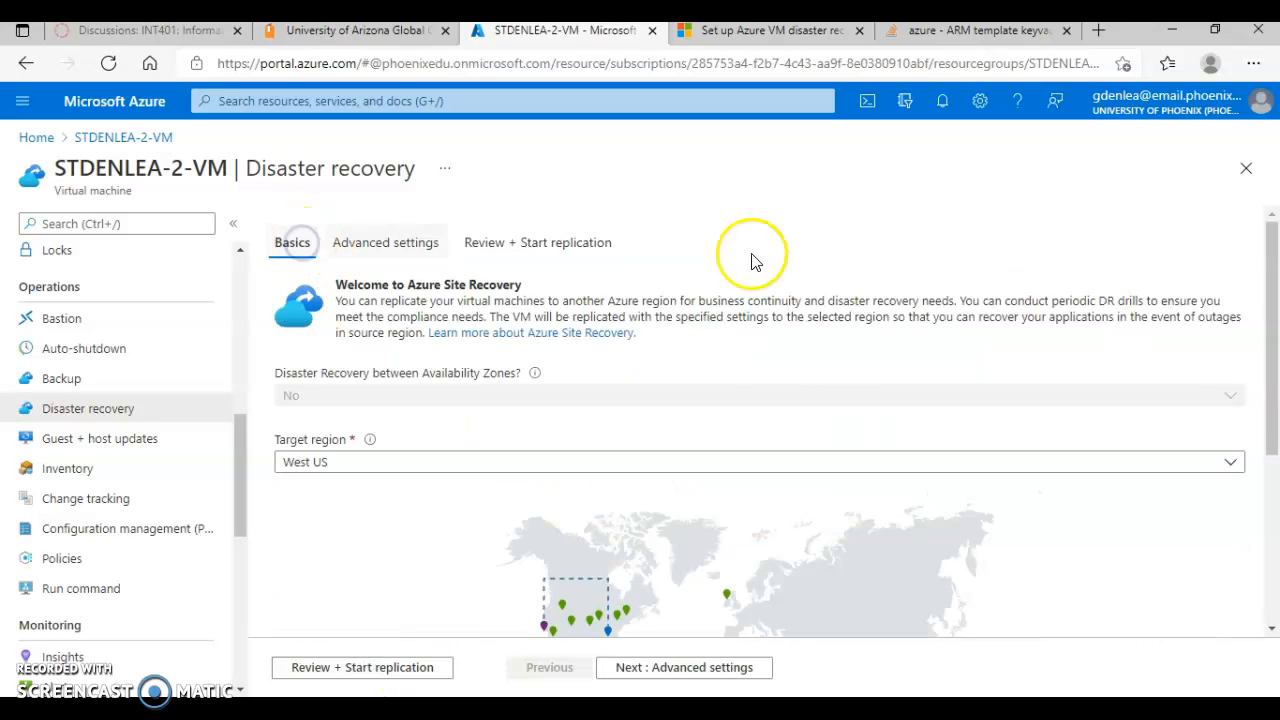
# Step: Try North Europe and South Central US in turn as the disaster recovery target region
pyautogui.scroll(-2, 790, 387)
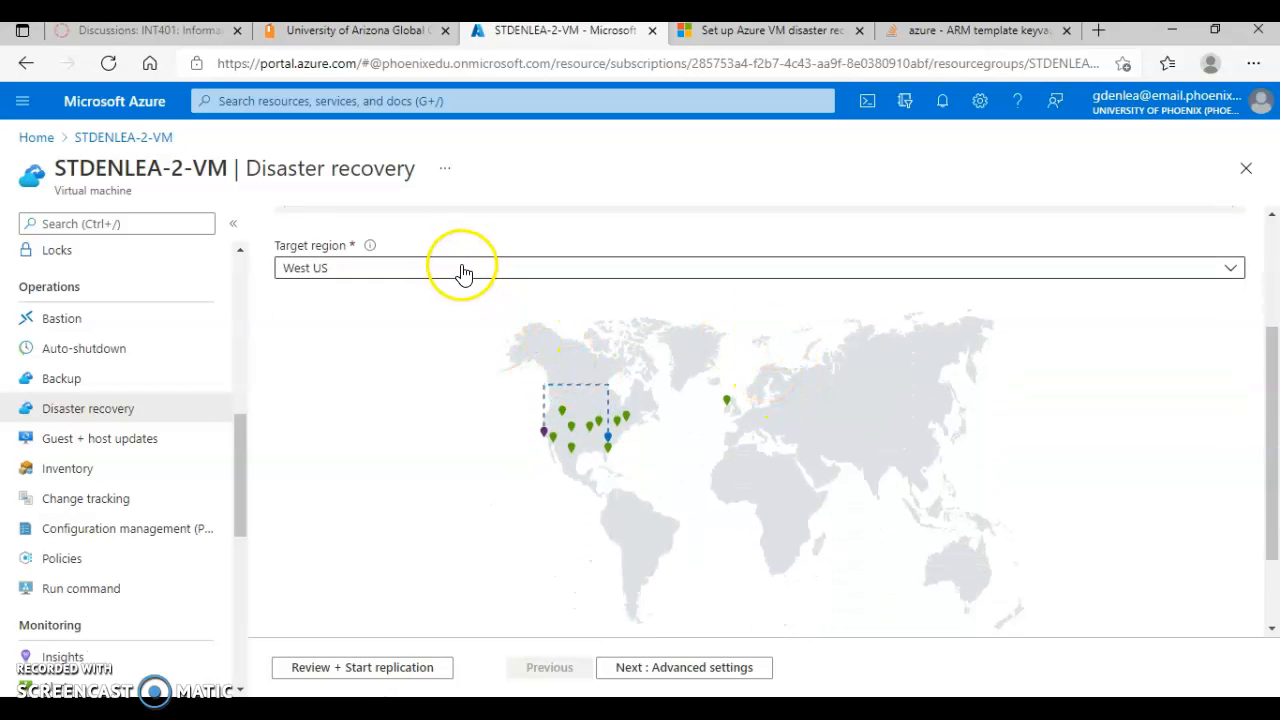
pyautogui.click(1231, 270)
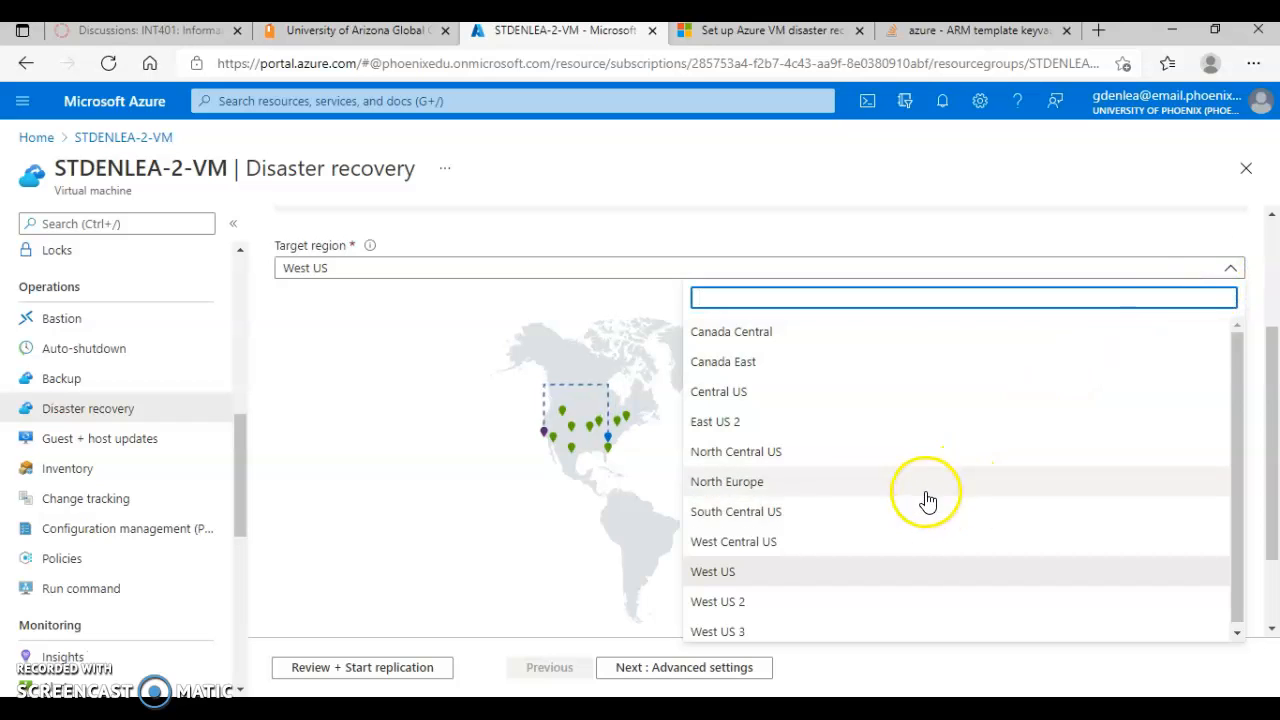
pyautogui.click(926, 484)
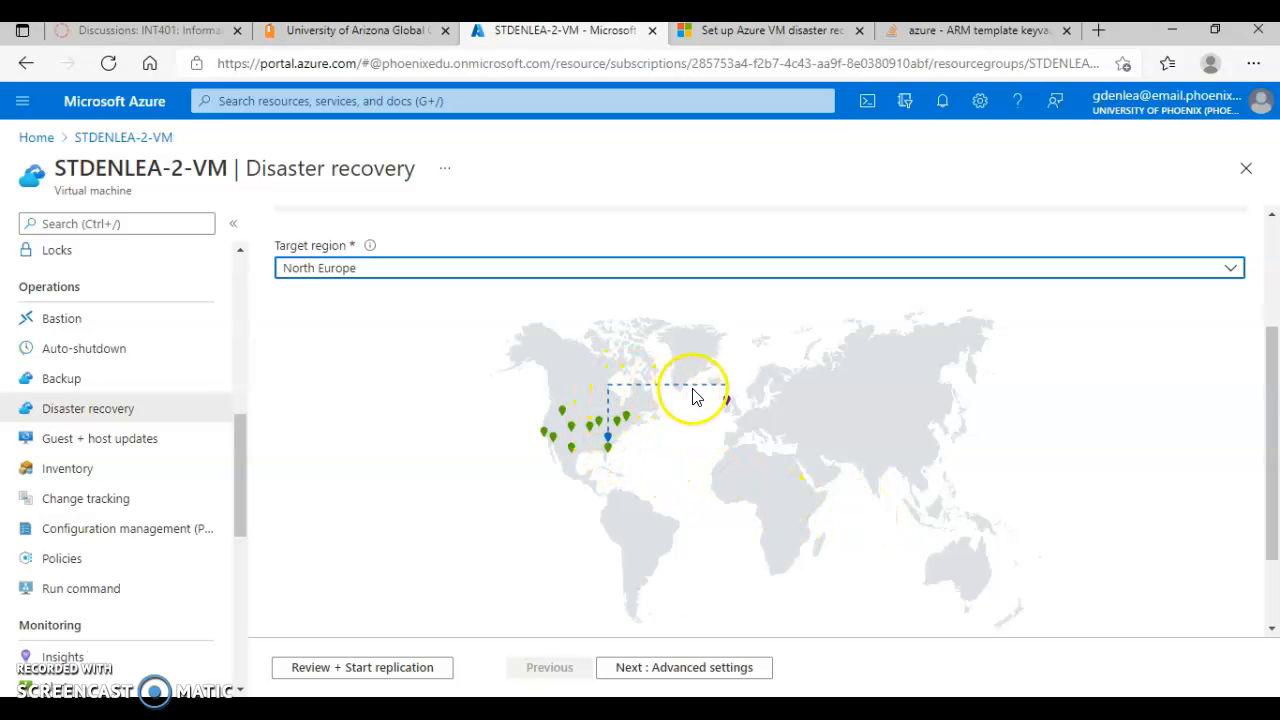
pyautogui.click(1236, 271)
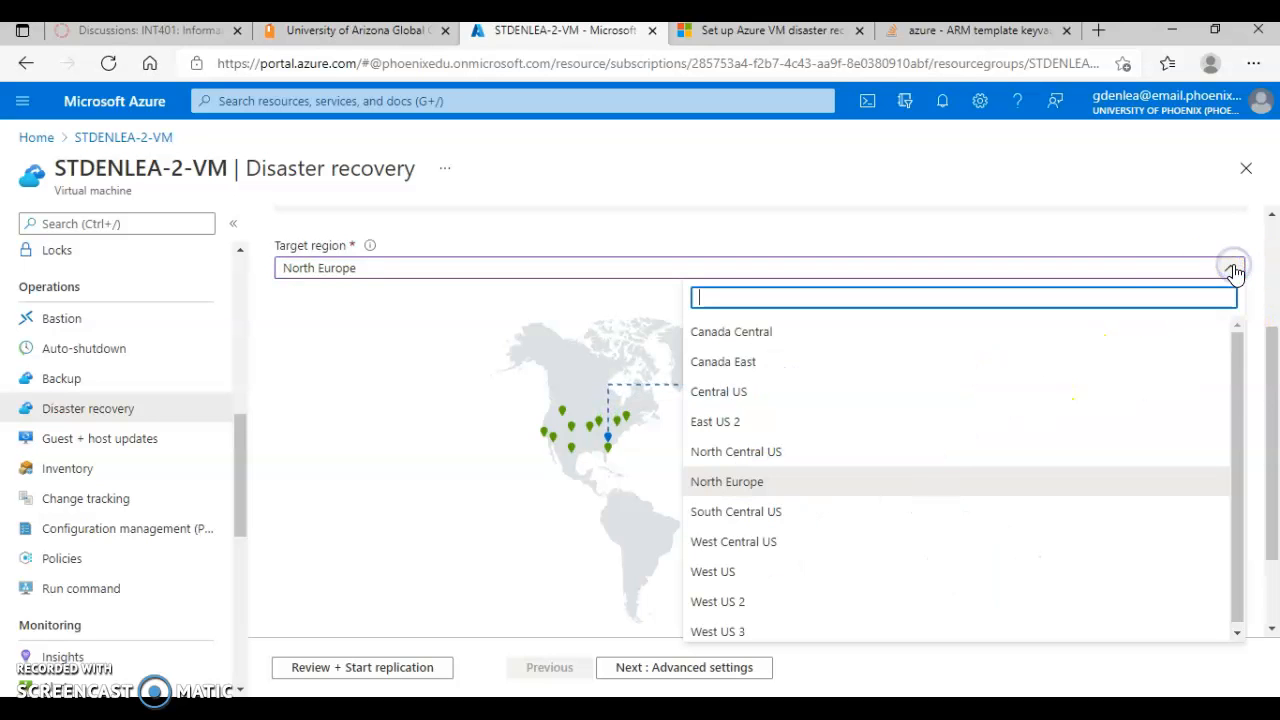
pyautogui.click(832, 516)
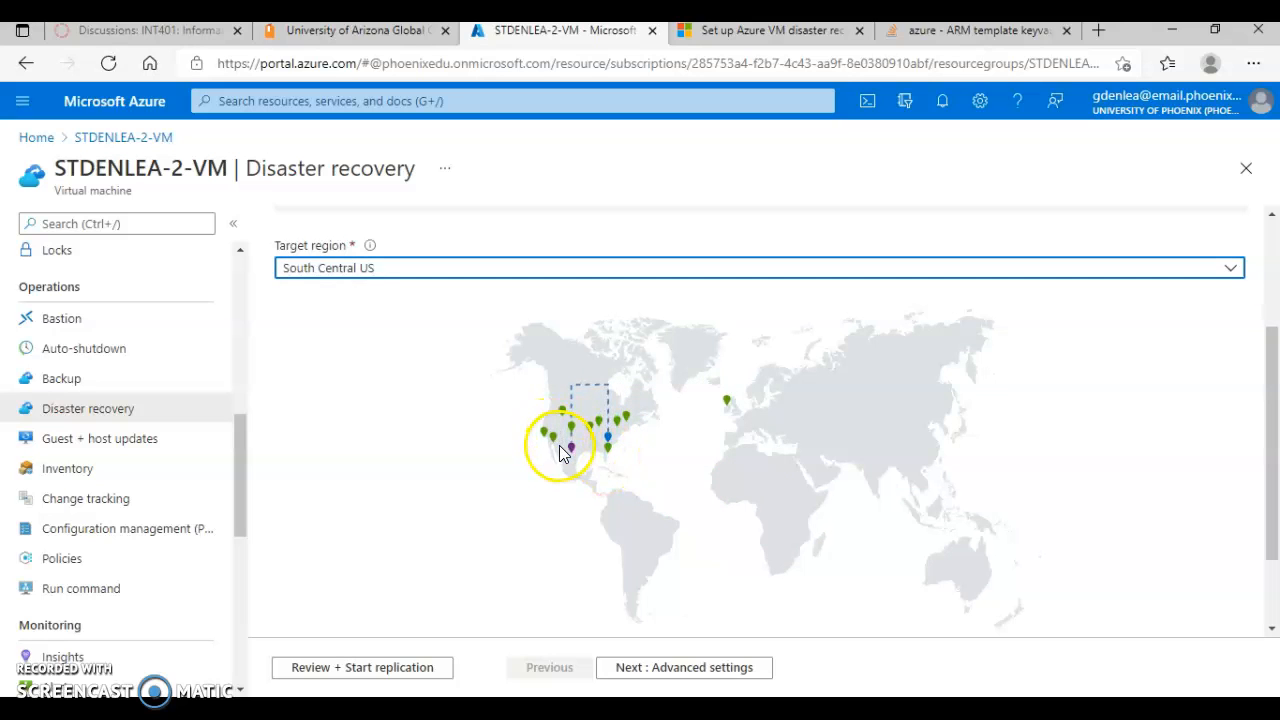
# Step: Set the disaster recovery target region to West US and open the replication review
pyautogui.click(1233, 269)
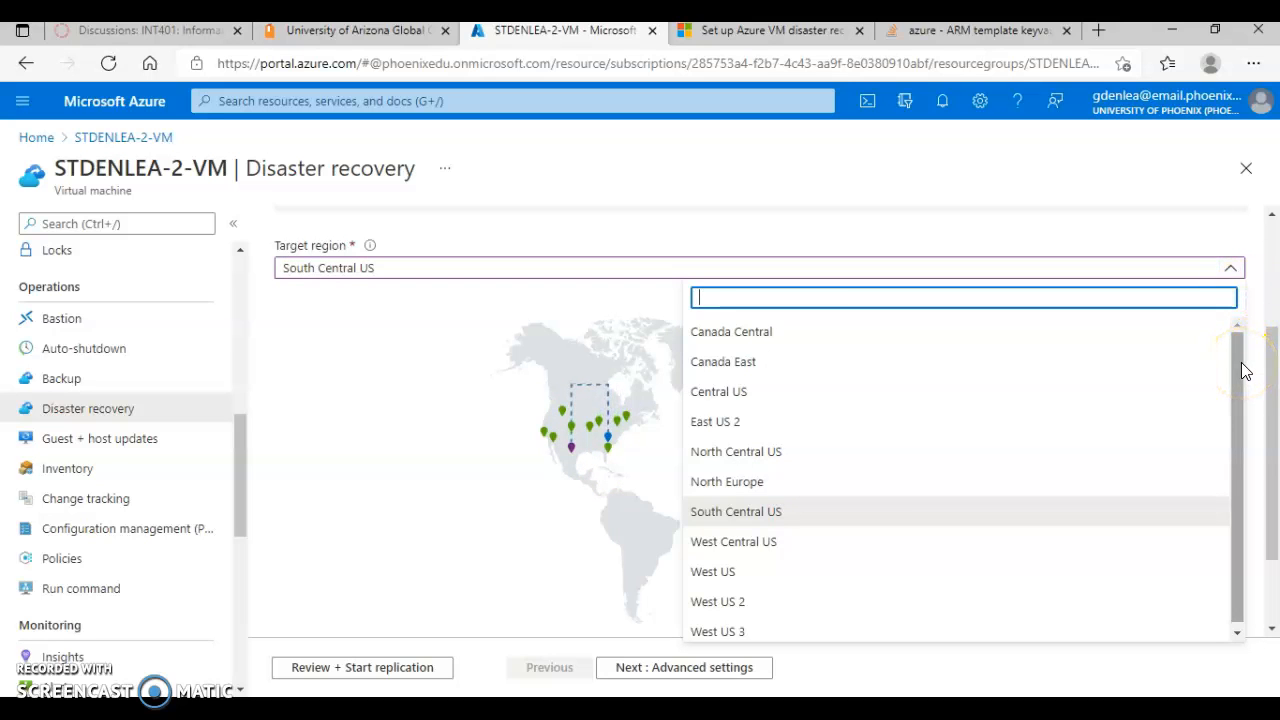
pyautogui.click(813, 570)
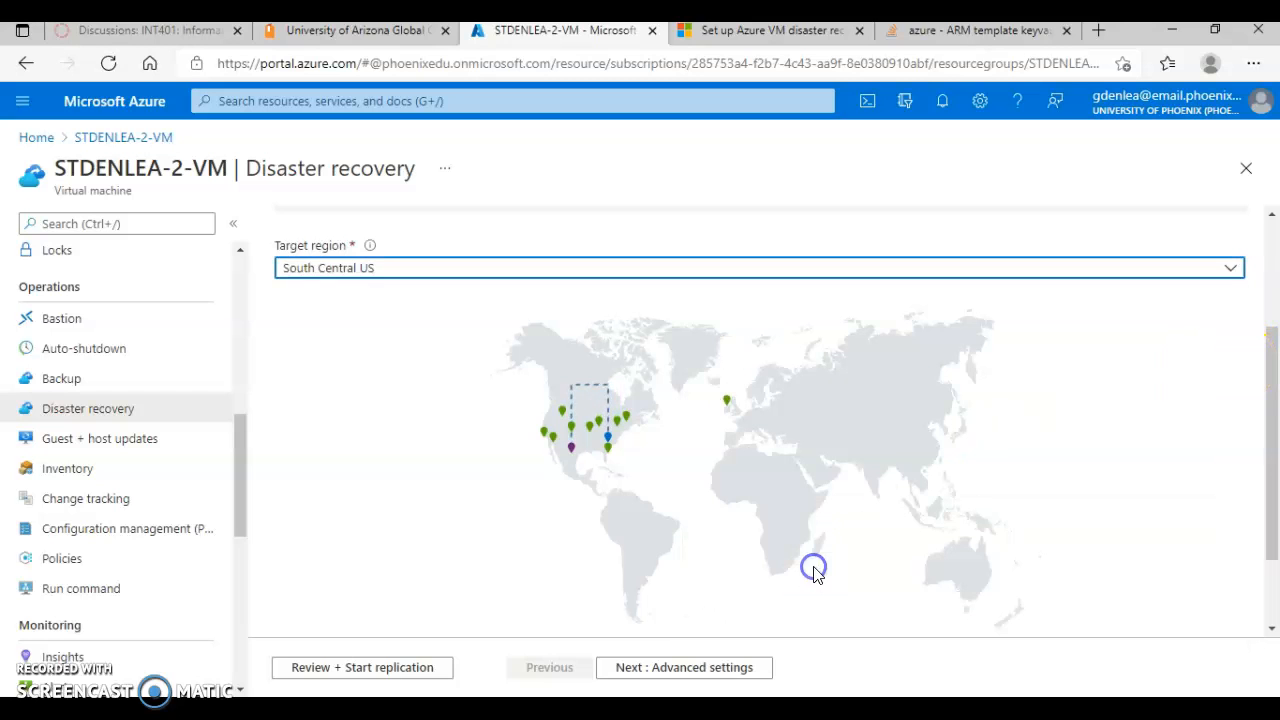
pyautogui.click(416, 673)
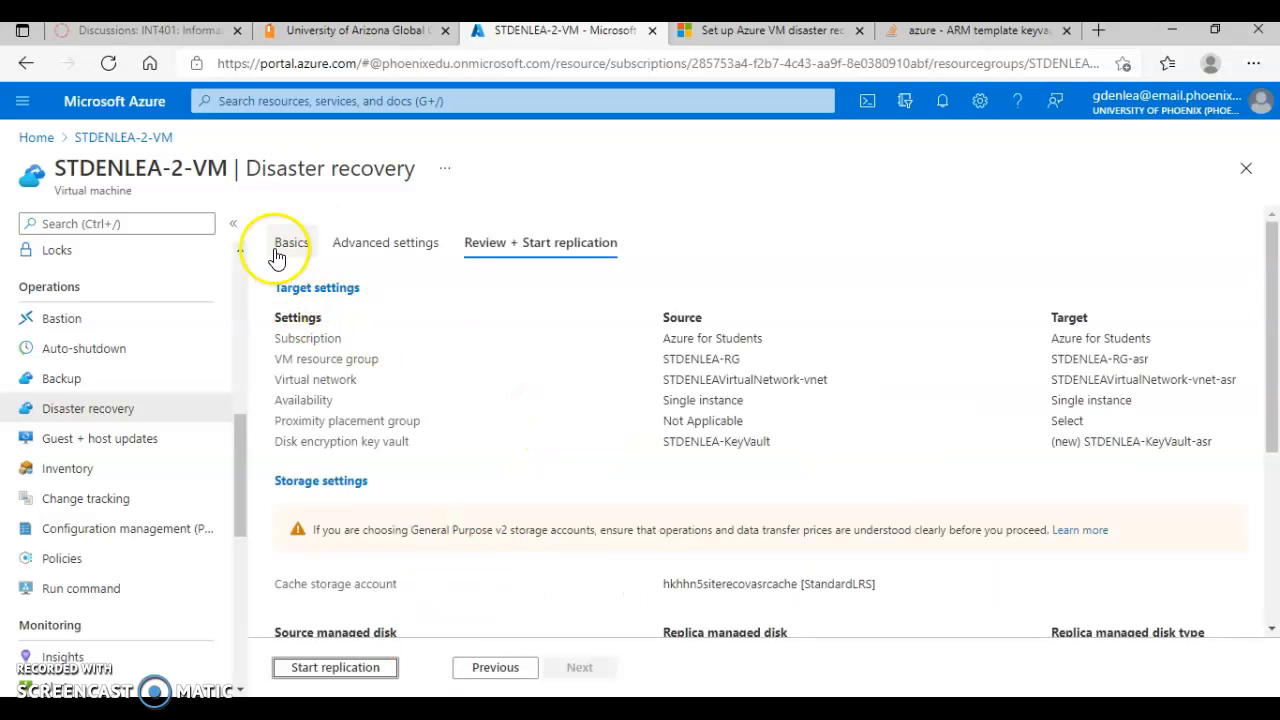
# Step: Return to the basic settings and examine the source, selected and available target regions on the map and its legend
pyautogui.click(279, 252)
pyautogui.scroll(-2, 890, 412)
pyautogui.scroll(-1, 897, 412)
pyautogui.scroll(3, 897, 412)
pyautogui.scroll(-4, 897, 410)
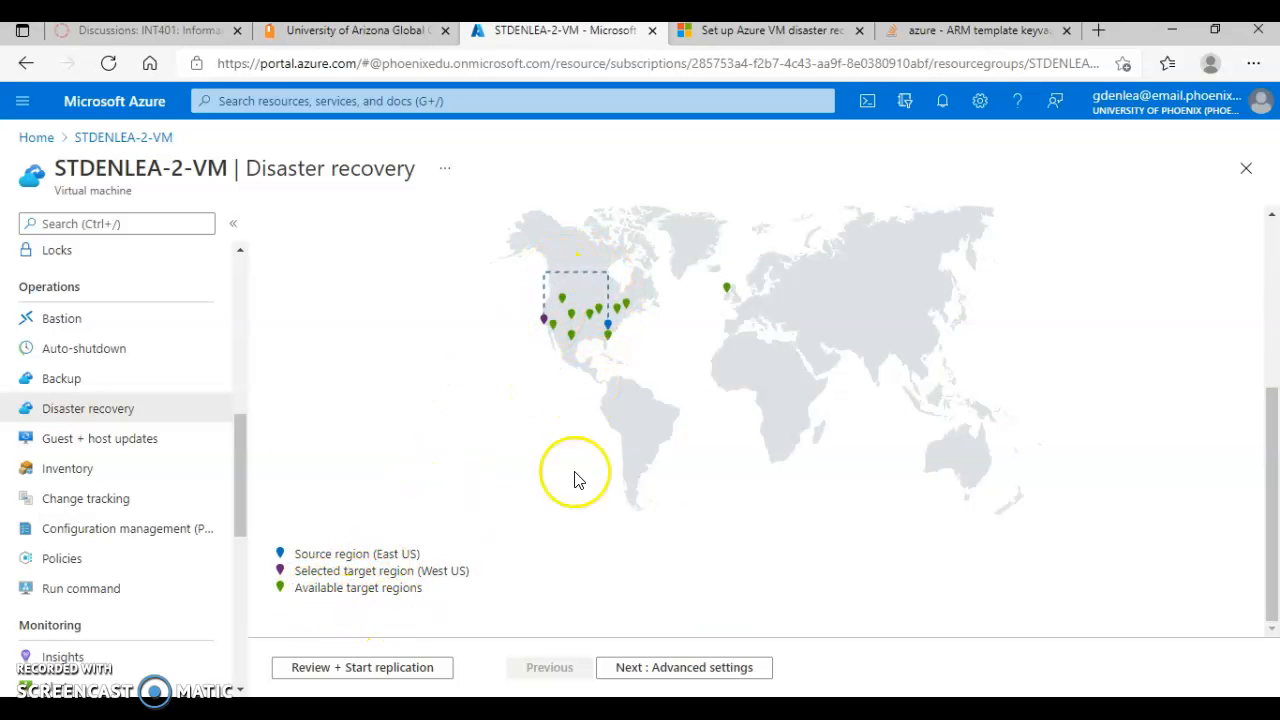
pyautogui.scroll(1, 643, 458)
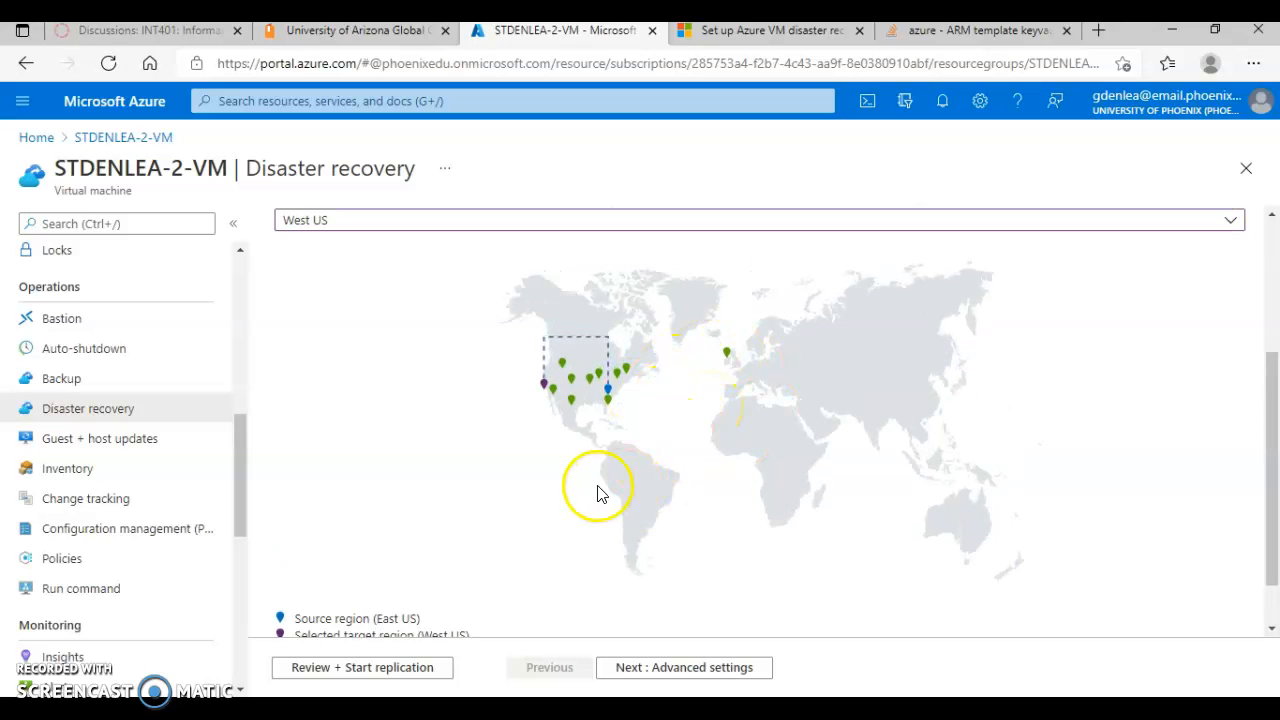
pyautogui.scroll(4, 597, 492)
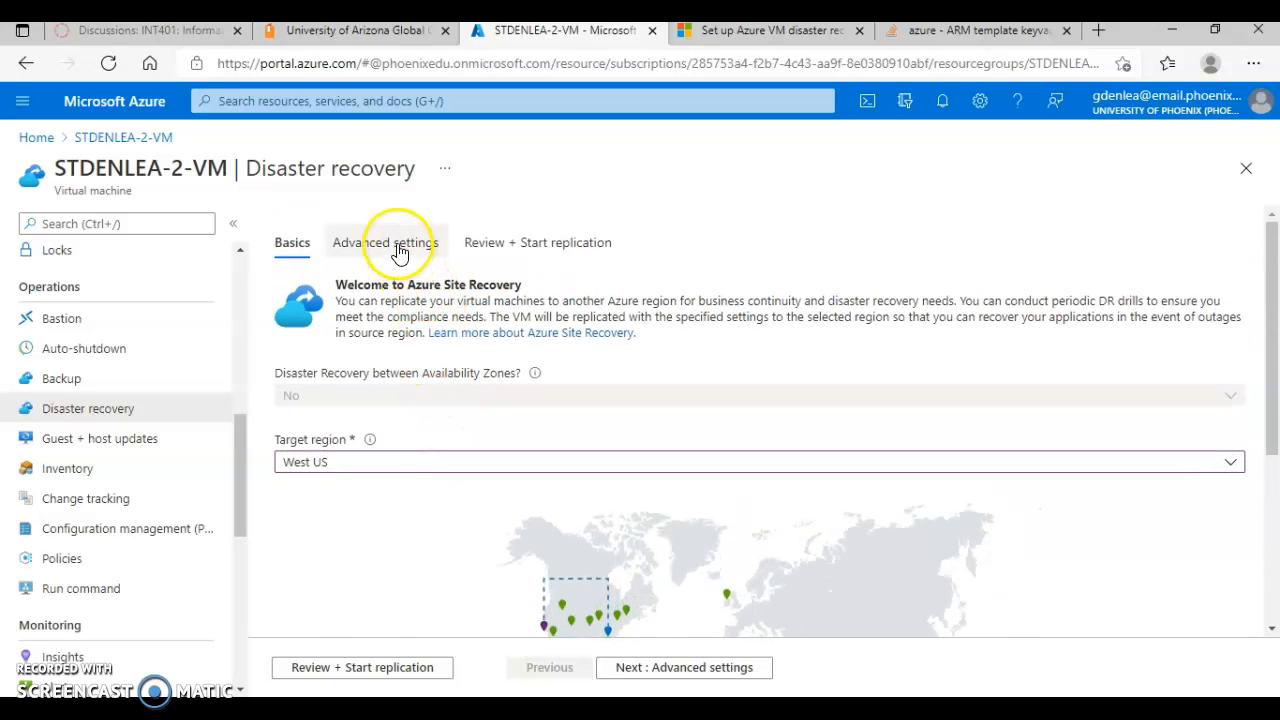
# Step: Open the advanced disaster recovery settings and review the general target settings for the virtual machine
pyautogui.click(399, 253)
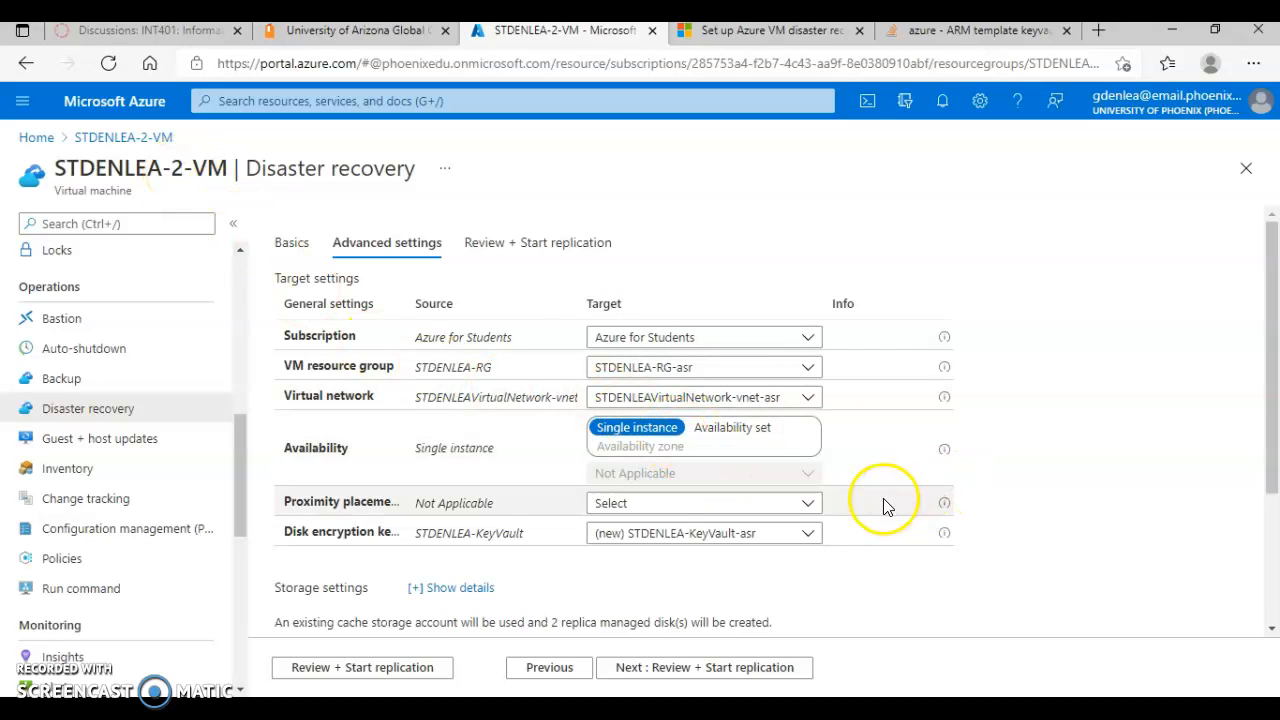
pyautogui.scroll(-1, 885, 510)
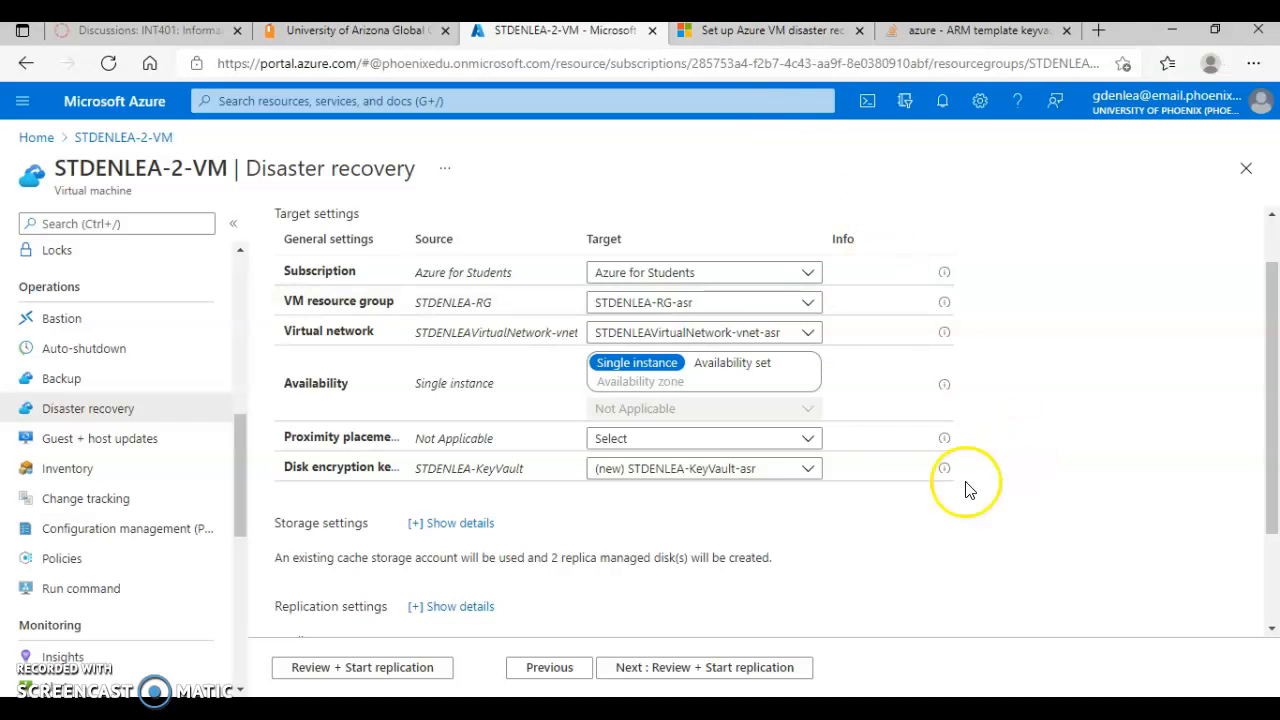
pyautogui.scroll(-2, 940, 541)
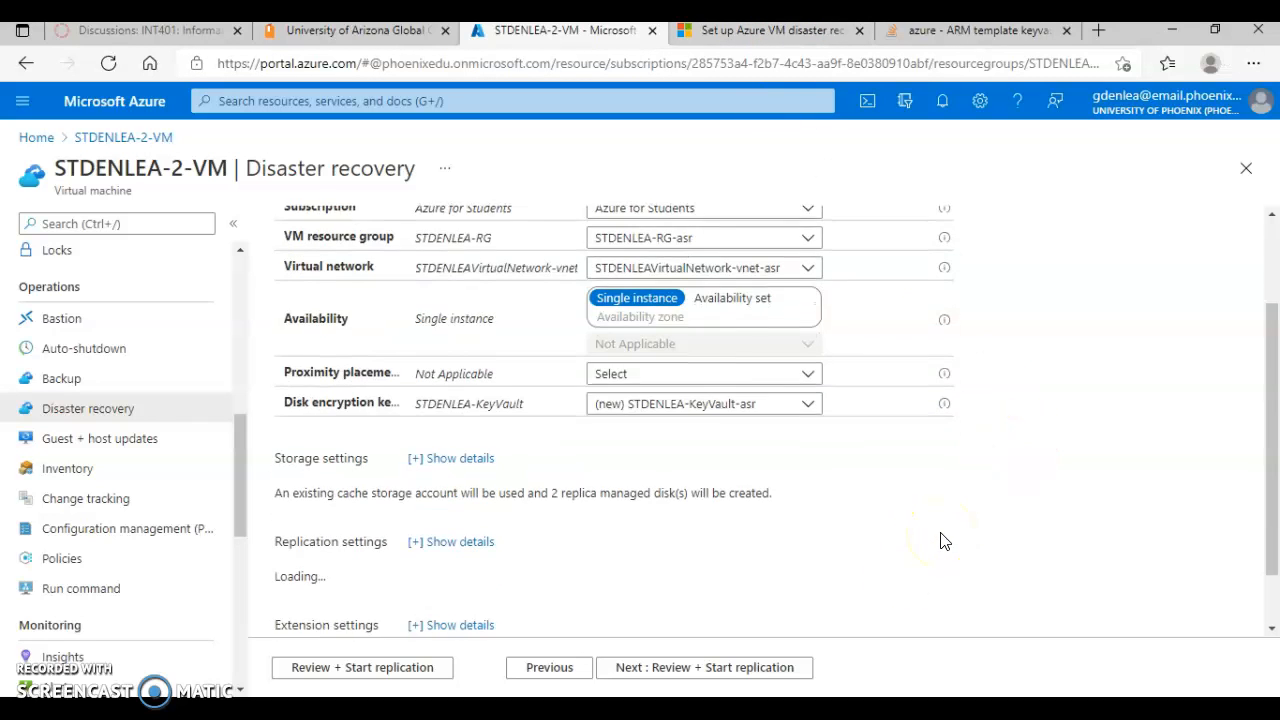
# Step: Expand the storage and replication settings details to examine the cache storage account, replica disks, recovery services vault and replication policy
pyautogui.click(408, 396)
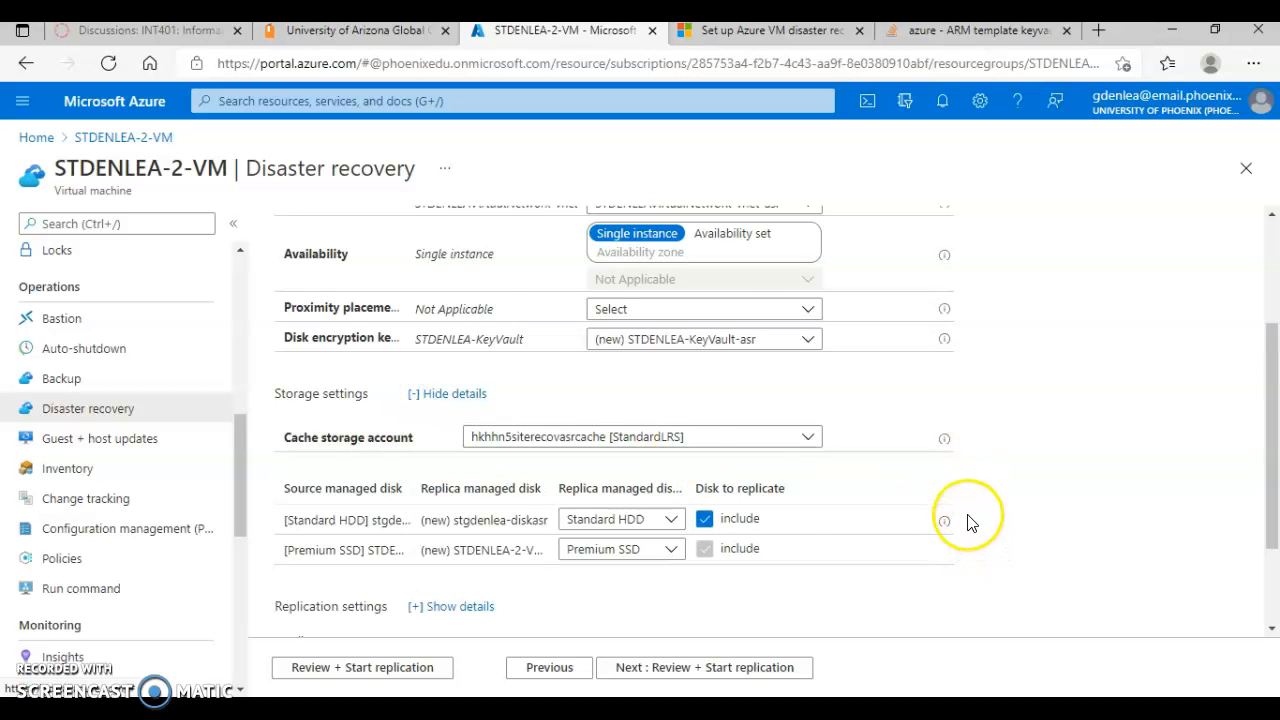
pyautogui.scroll(-1, 970, 522)
pyautogui.scroll(-1, 967, 522)
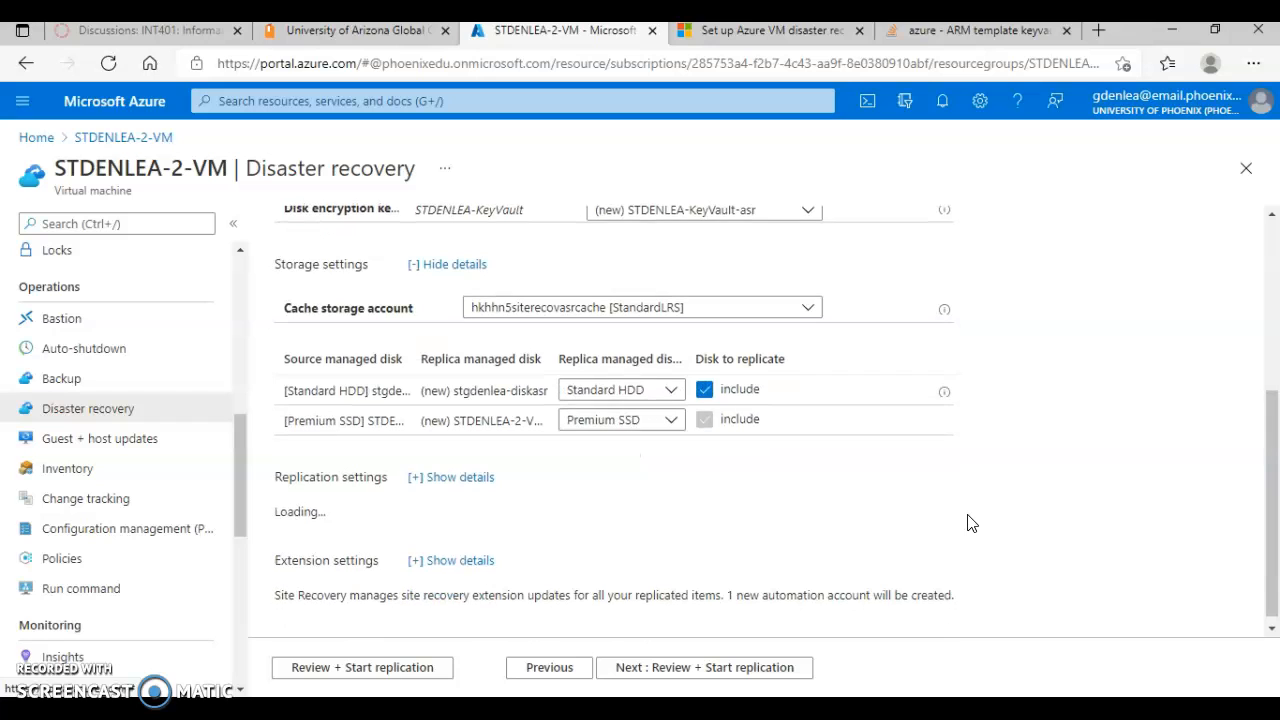
pyautogui.click(410, 480)
pyautogui.scroll(-1, 960, 500)
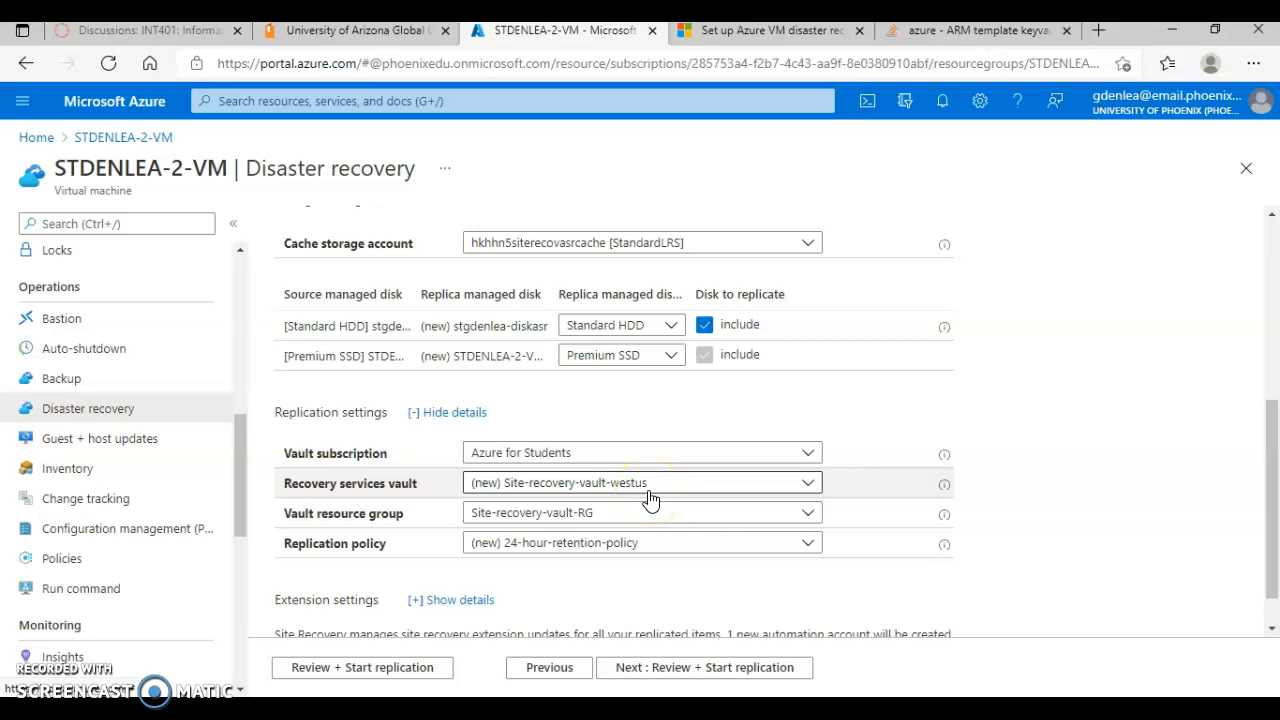
# Step: Expand the extension settings details and review the update settings and automation account for the virtual machine's replication
pyautogui.scroll(-1, 604, 527)
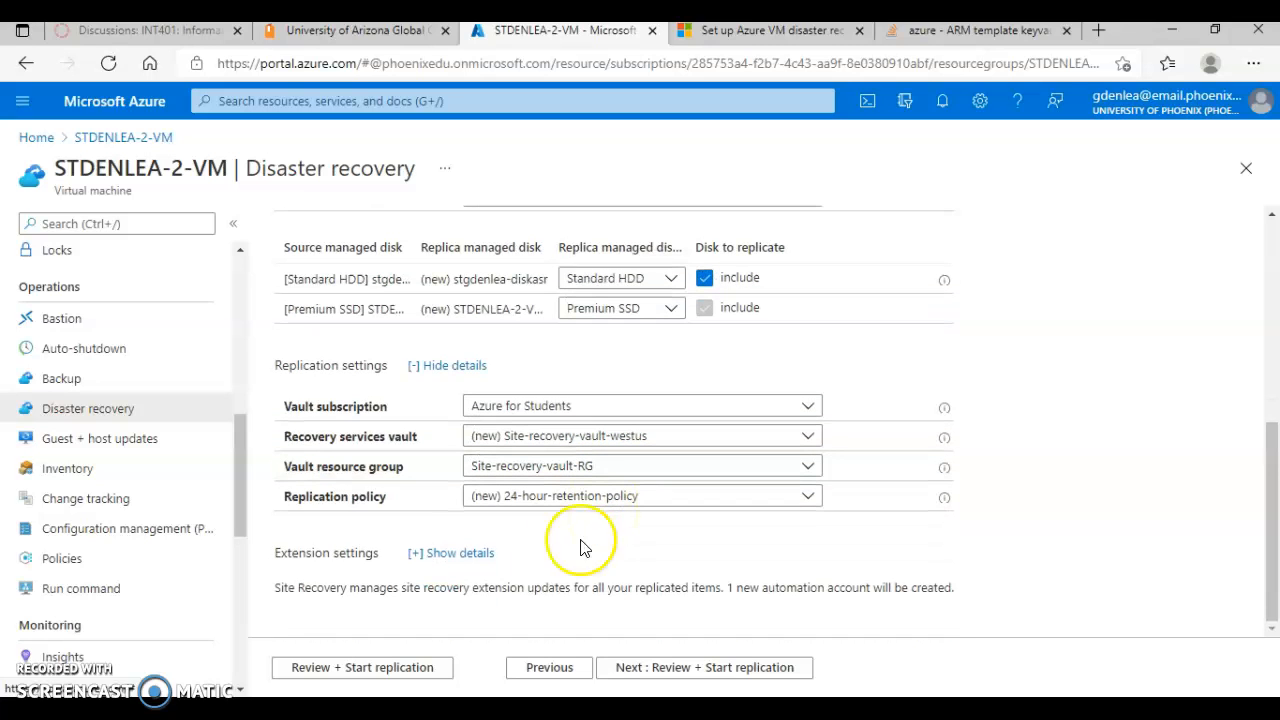
pyautogui.click(415, 556)
pyautogui.scroll(-1, 731, 540)
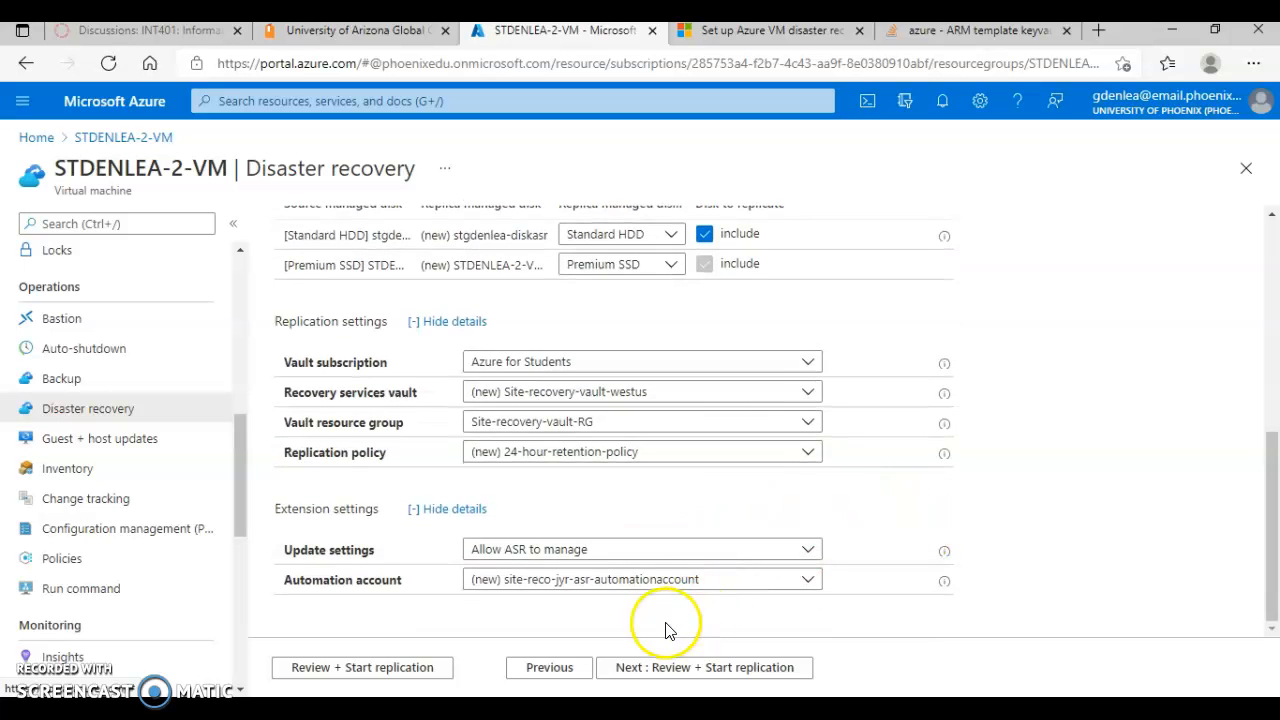
# Step: Open the replication review, check the target and storage settings, and start replication of the virtual machine
pyautogui.scroll(5, 778, 410)
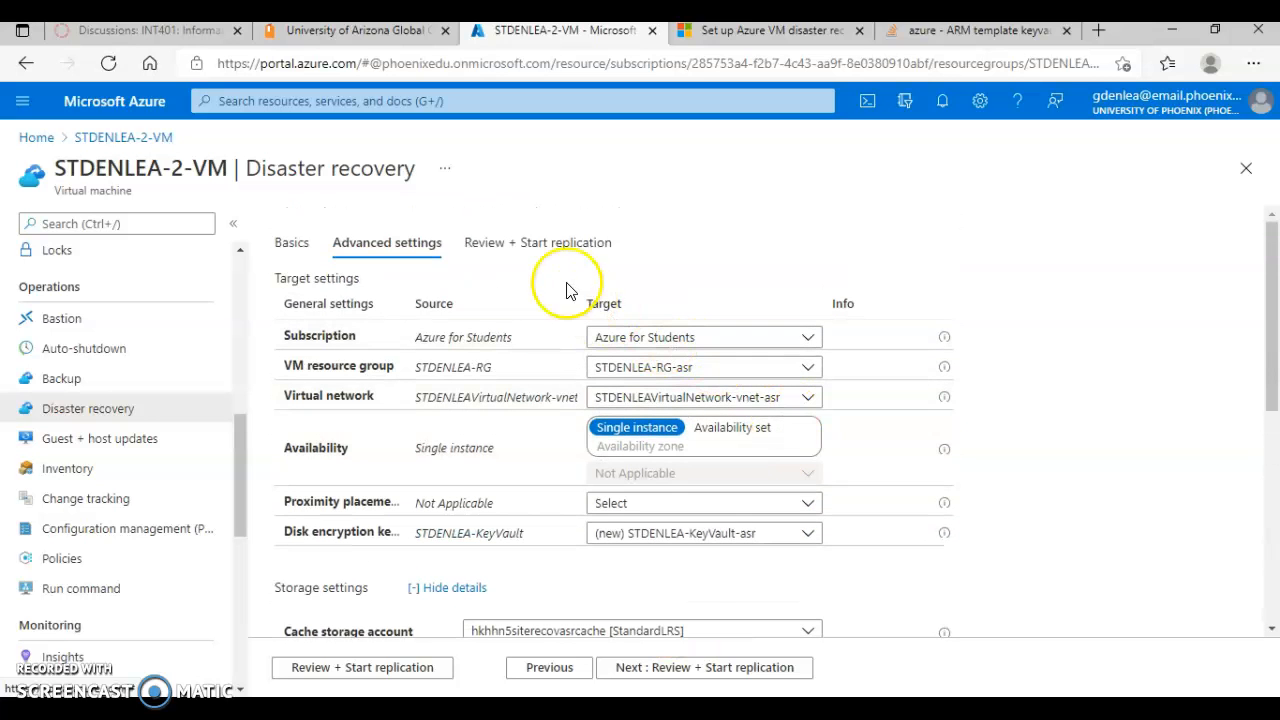
pyautogui.click(558, 246)
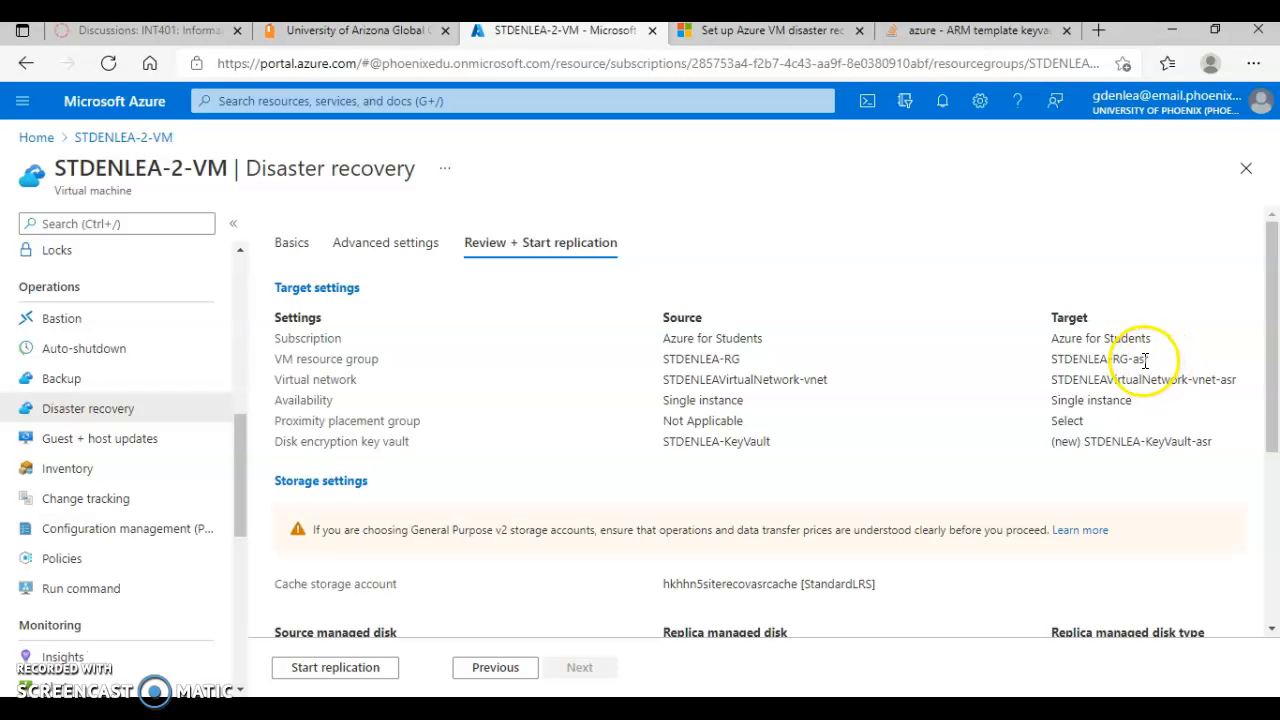
pyautogui.scroll(-2, 986, 414)
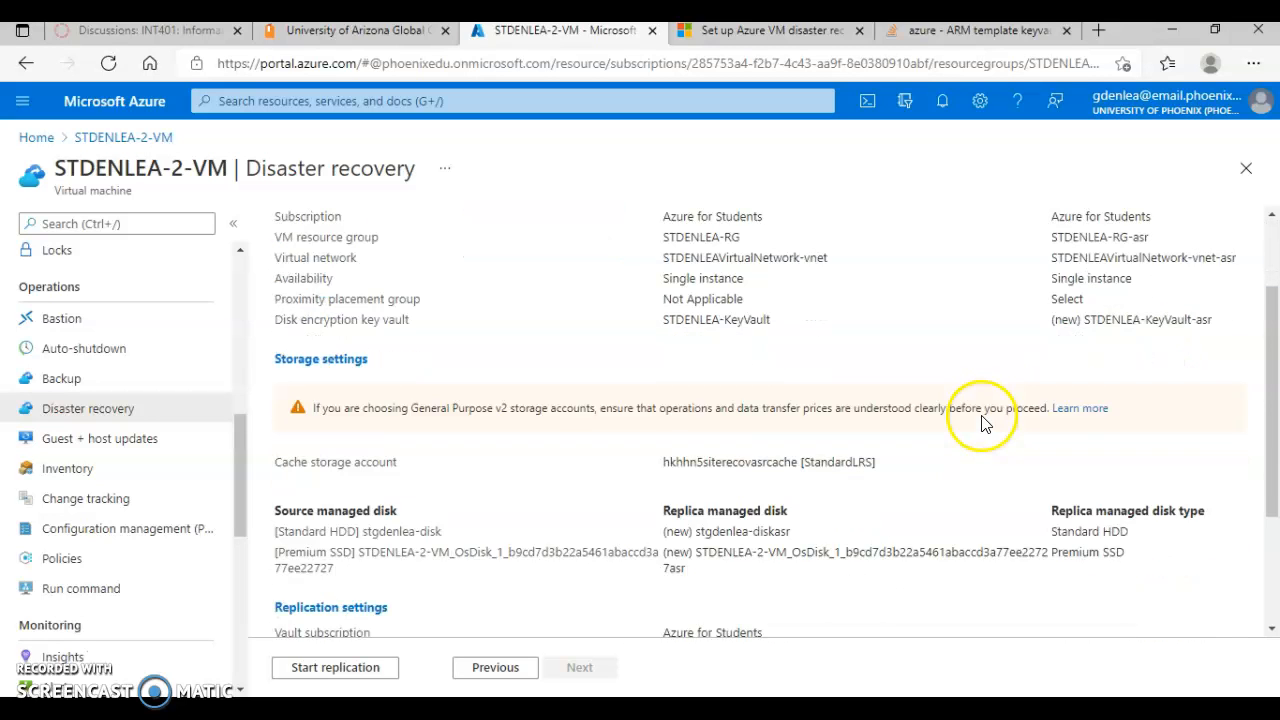
pyautogui.click(336, 668)
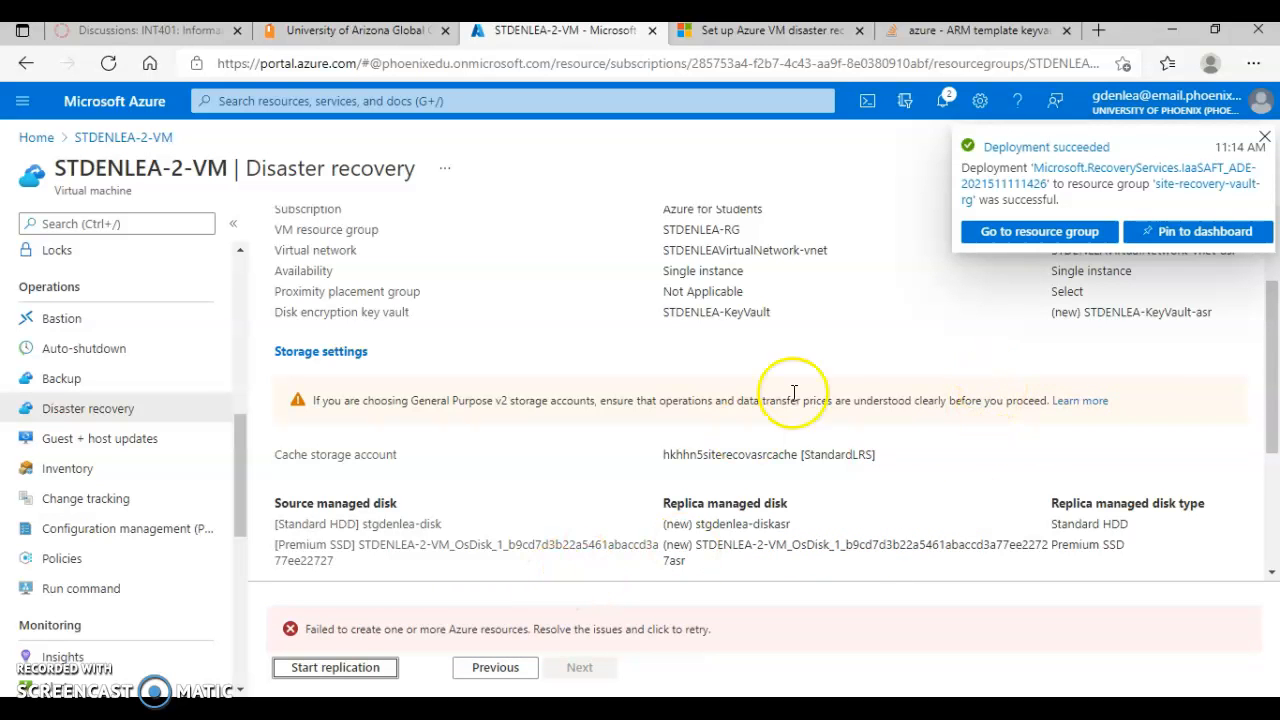
# Step: Open the latest failed deployment from the notifications and read the full status message in the key vault's operation details
pyautogui.click(950, 108)
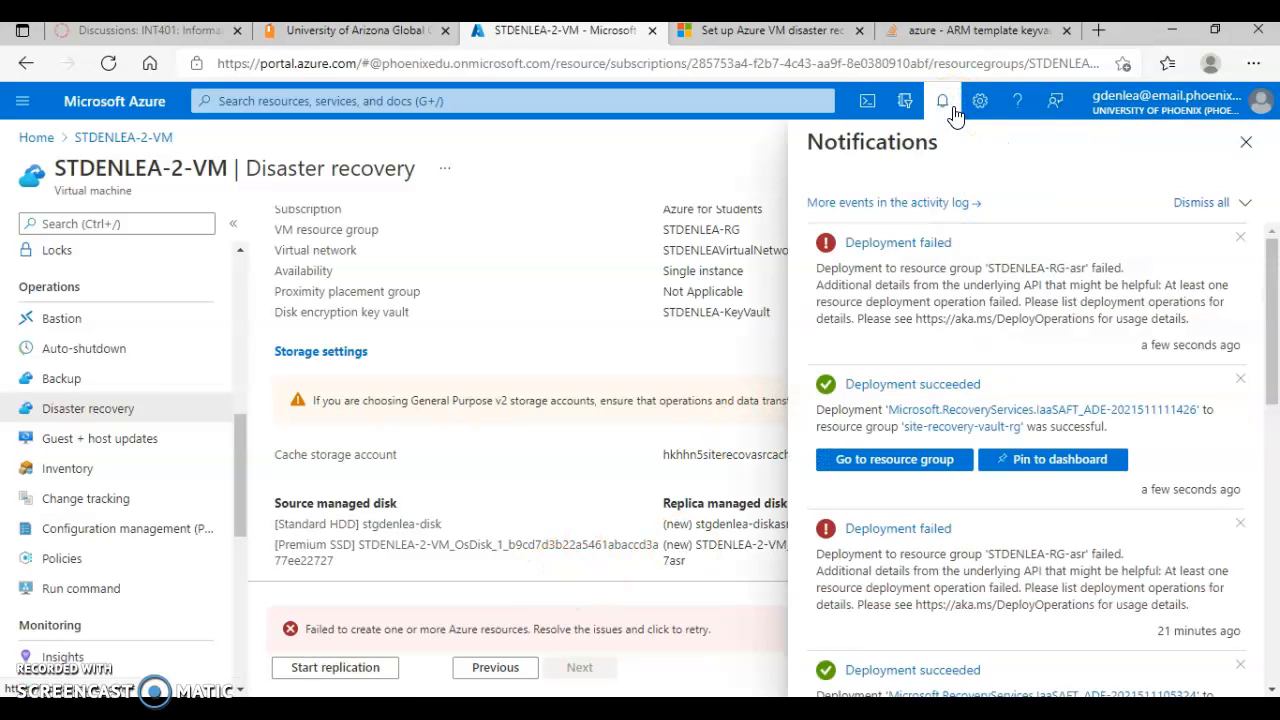
pyautogui.click(938, 250)
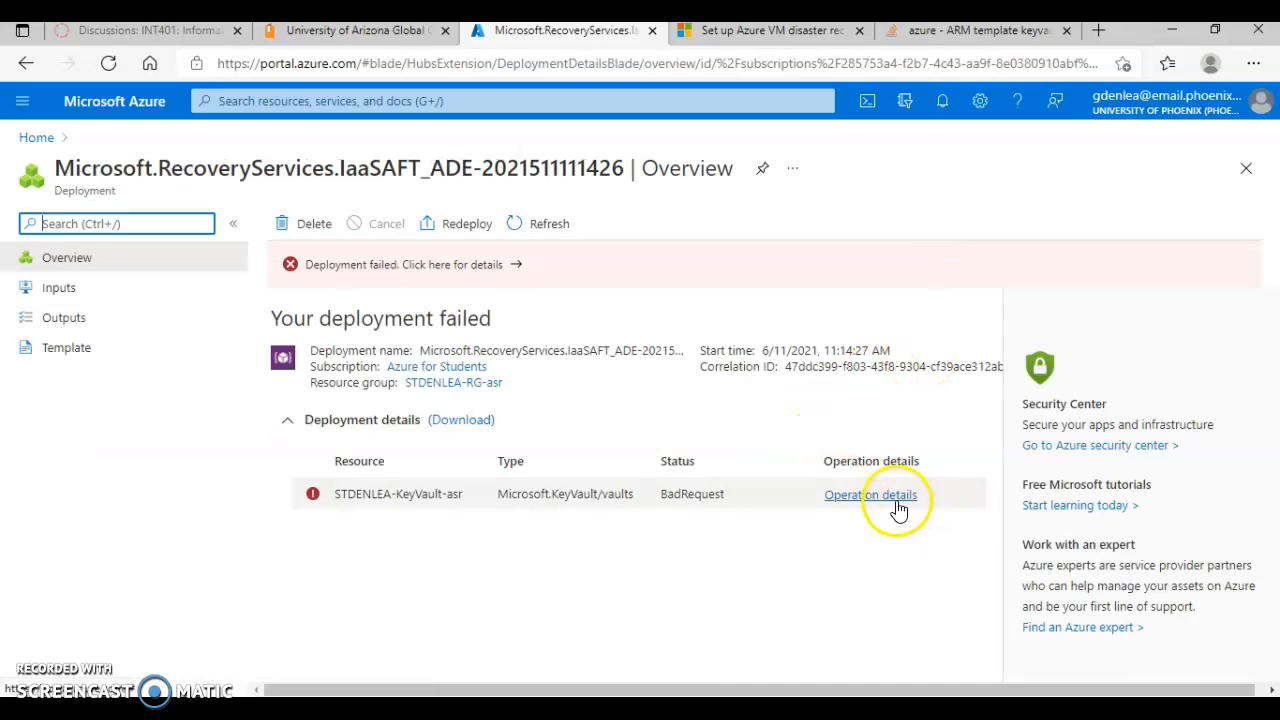
pyautogui.click(893, 497)
pyautogui.scroll(-3, 975, 615)
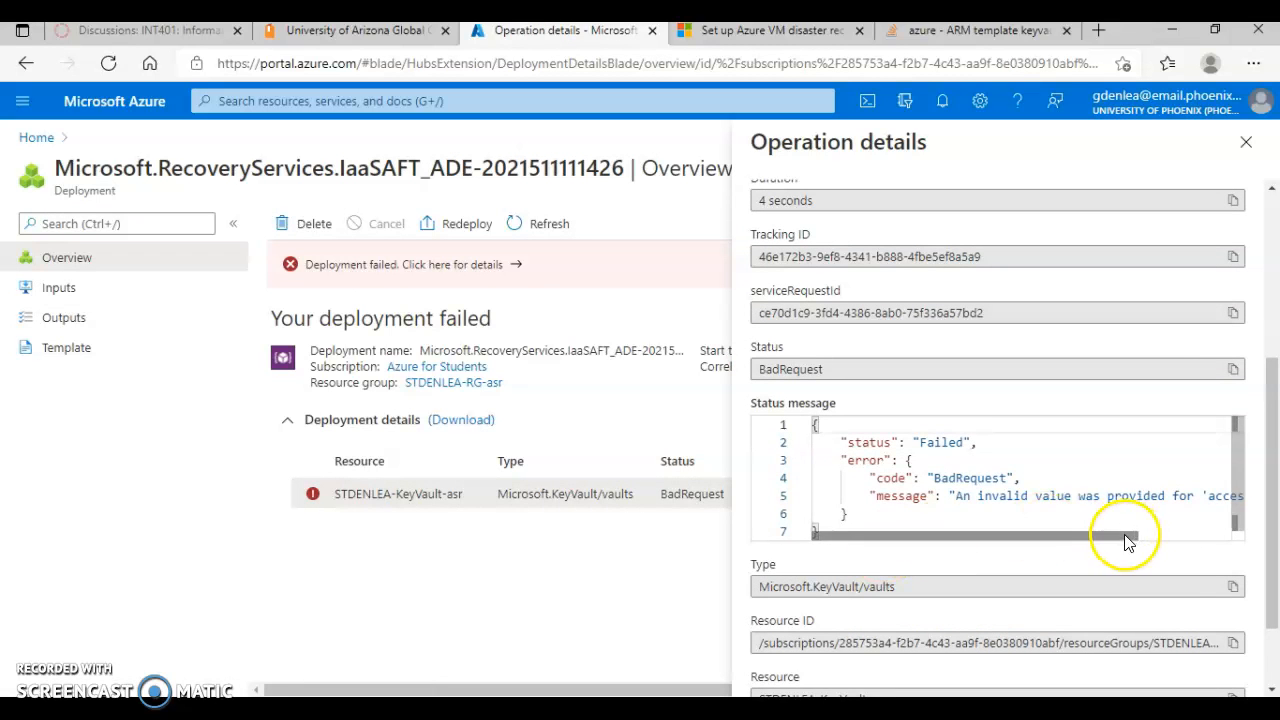
pyautogui.moveTo(1128, 536); pyautogui.dragTo(1245, 535)
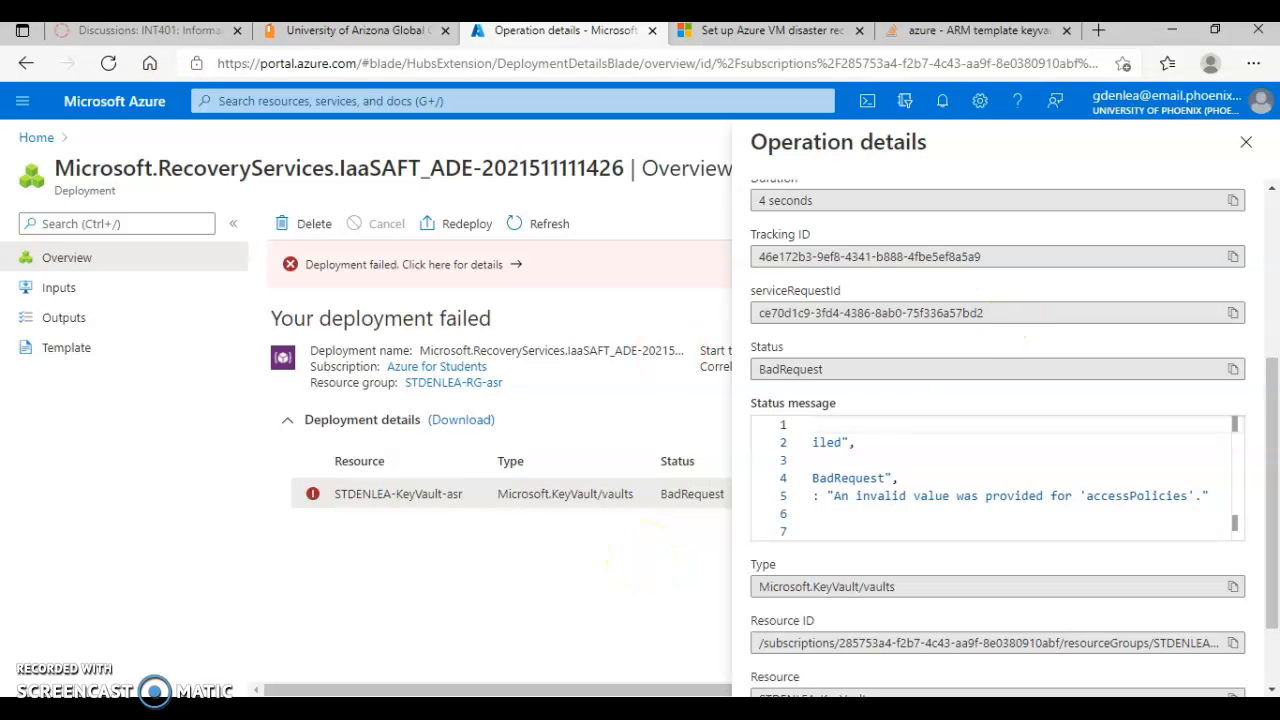
# Step: Switch to the VitalSource textbook and review the exercise steps on preparing a site recovery plan and examining the Site recovery pane
pyautogui.click(335, 36)
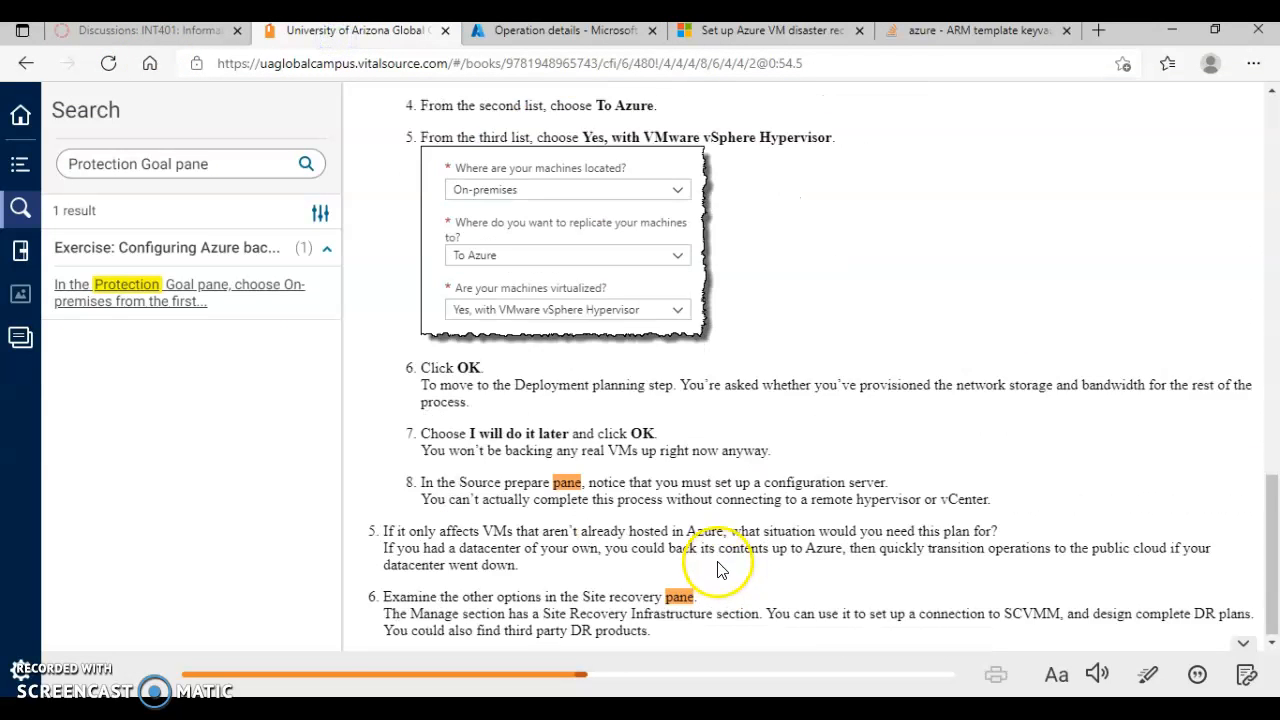
pyautogui.scroll(-1, 717, 569)
pyautogui.scroll(3, 623, 485)
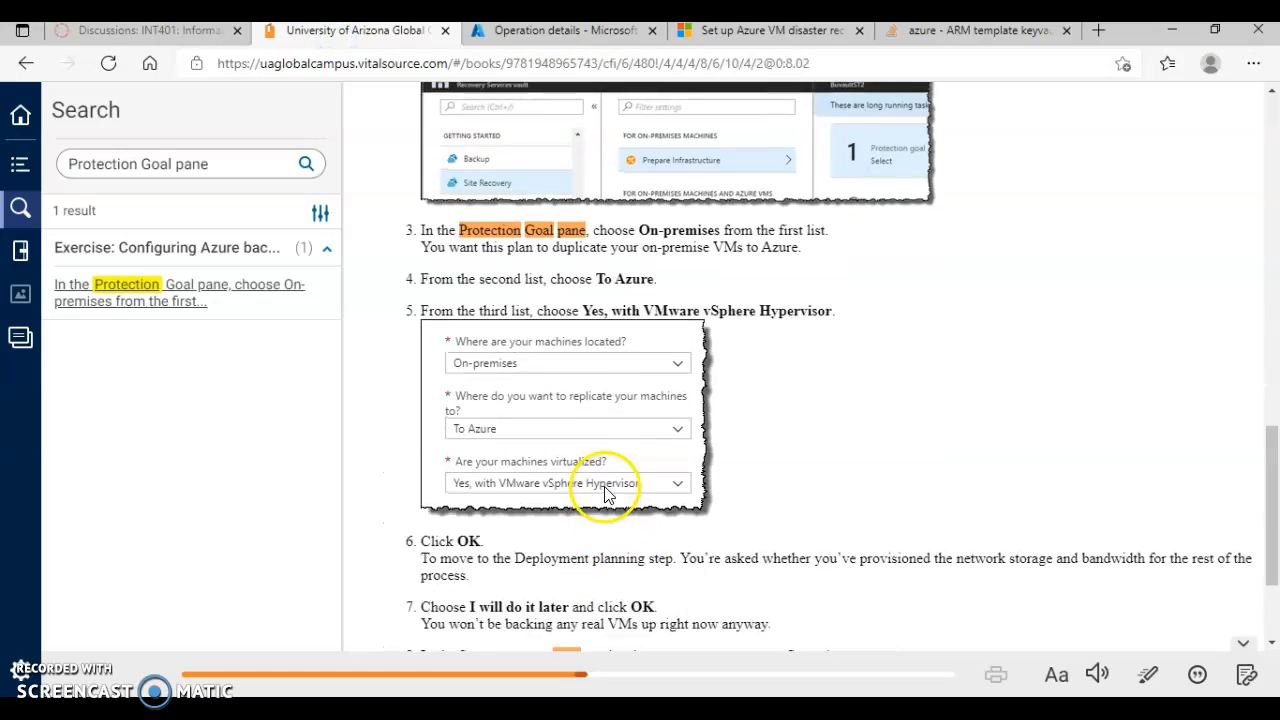
pyautogui.scroll(3, 605, 490)
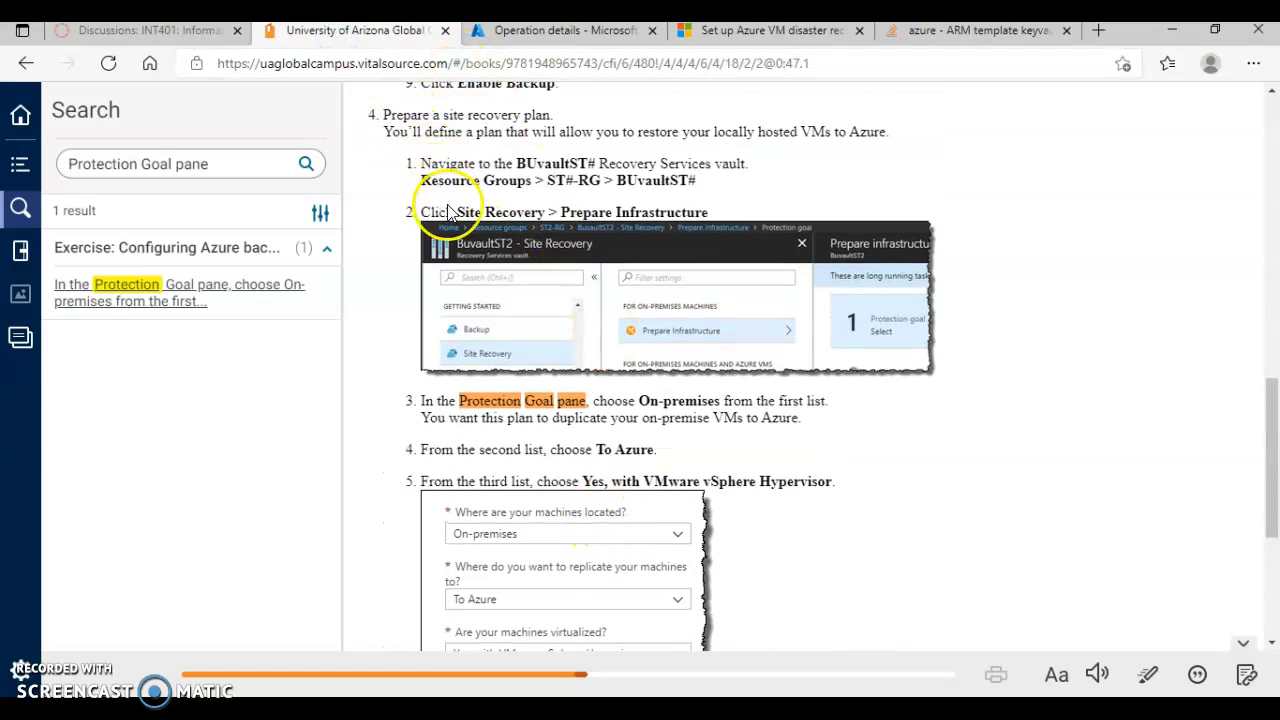
pyautogui.scroll(-7, 686, 471)
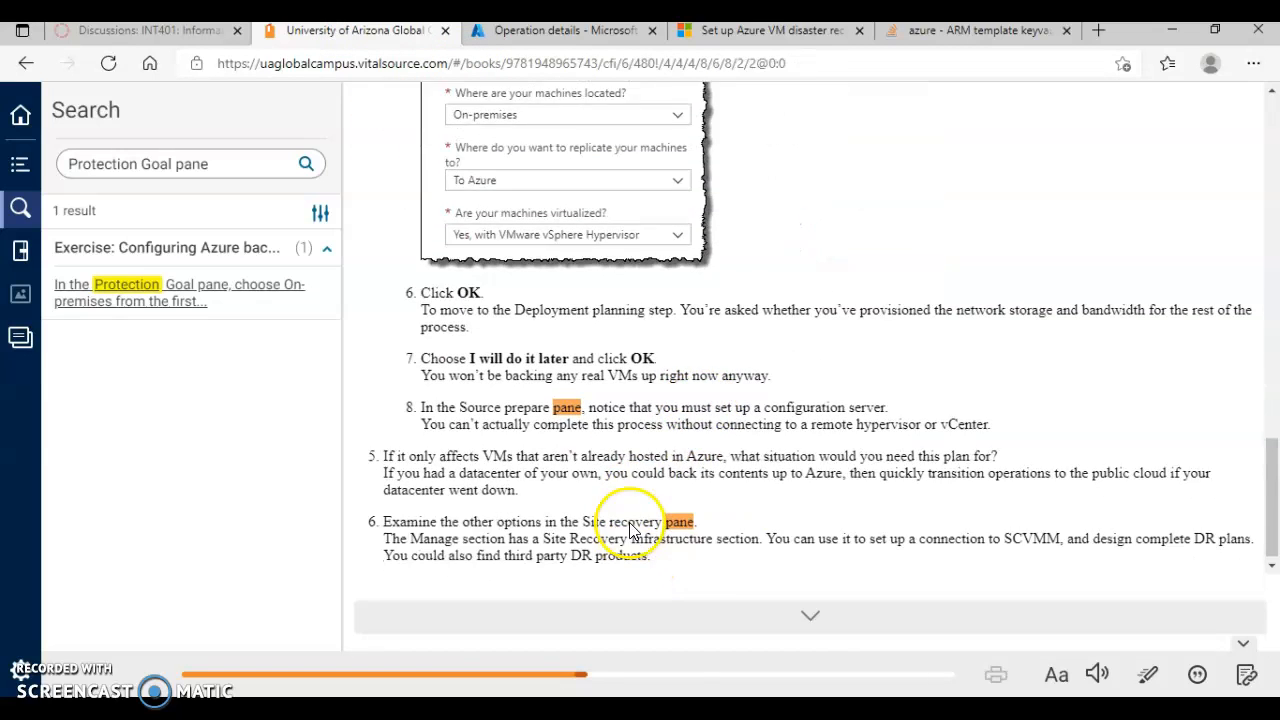